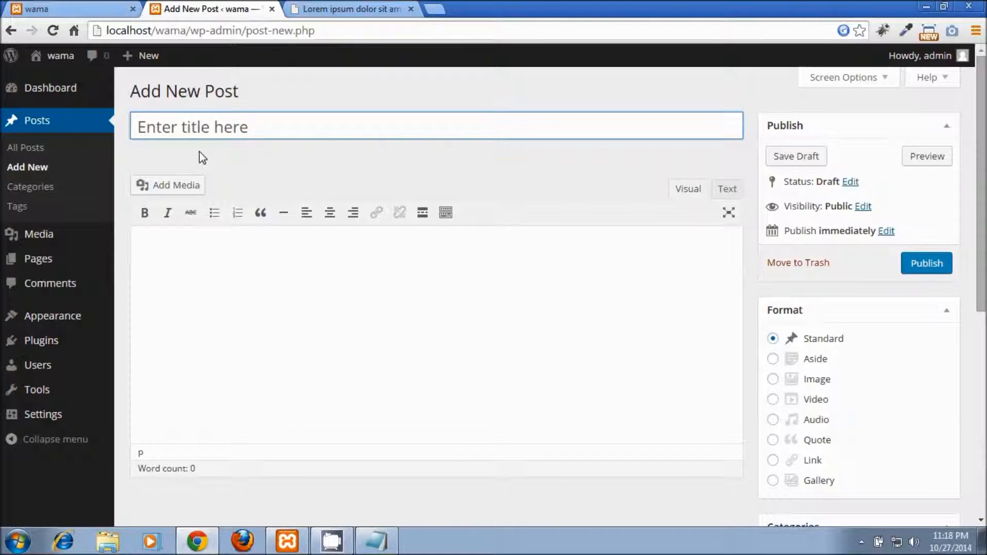
Step: Title the new post 'this is my first wordpress post' and let the draft autosave
{"action": "type", "text": "this is my f"}
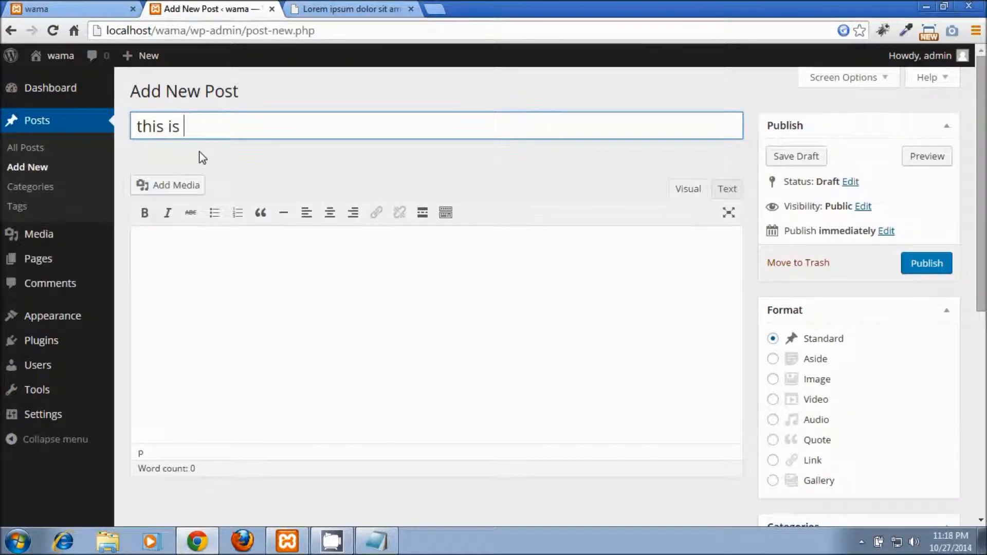
{"action": "type", "text": "irst wordpress "}
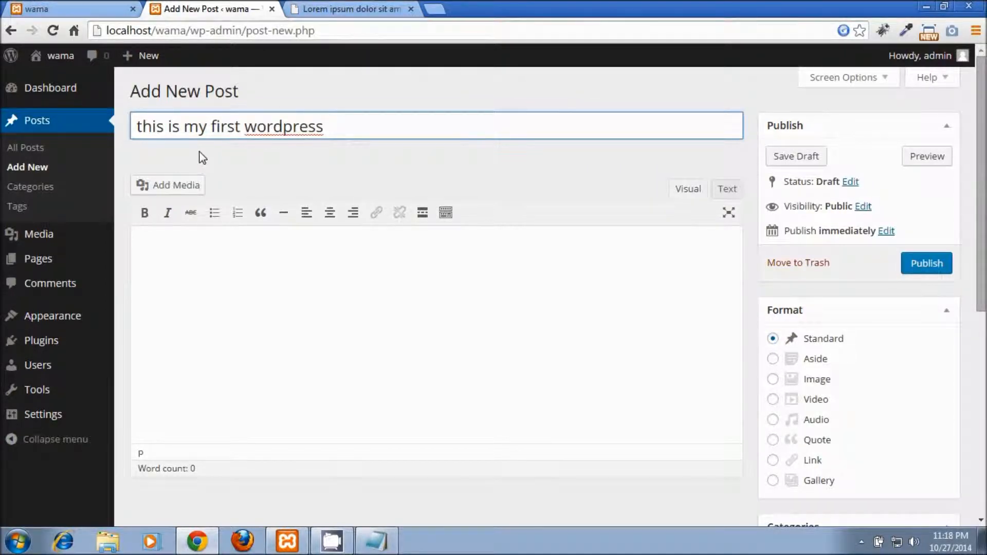
{"action": "type", "text": "post"}
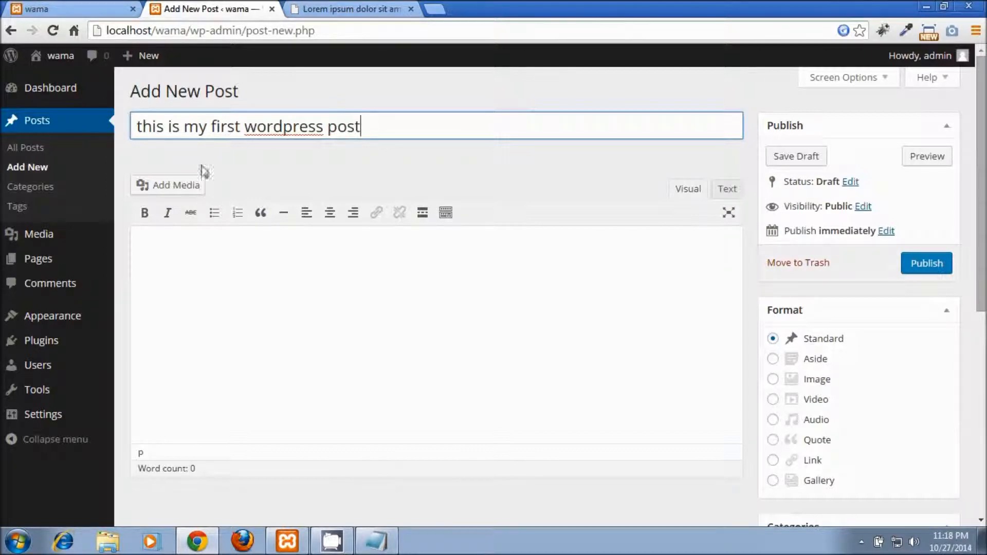
{"action": "left_click", "coordinate": [213, 258]}
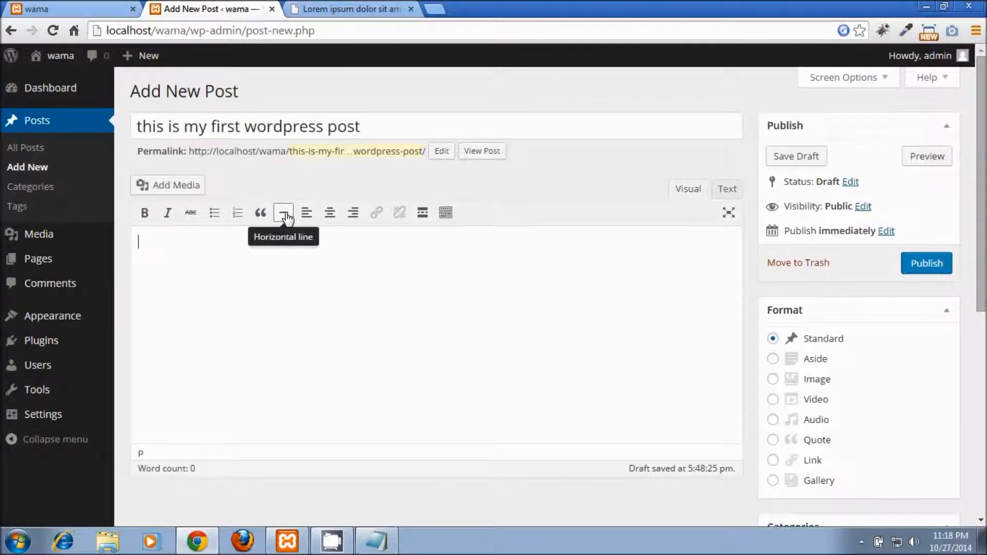
{"action": "left_click", "coordinate": [375, 542]}
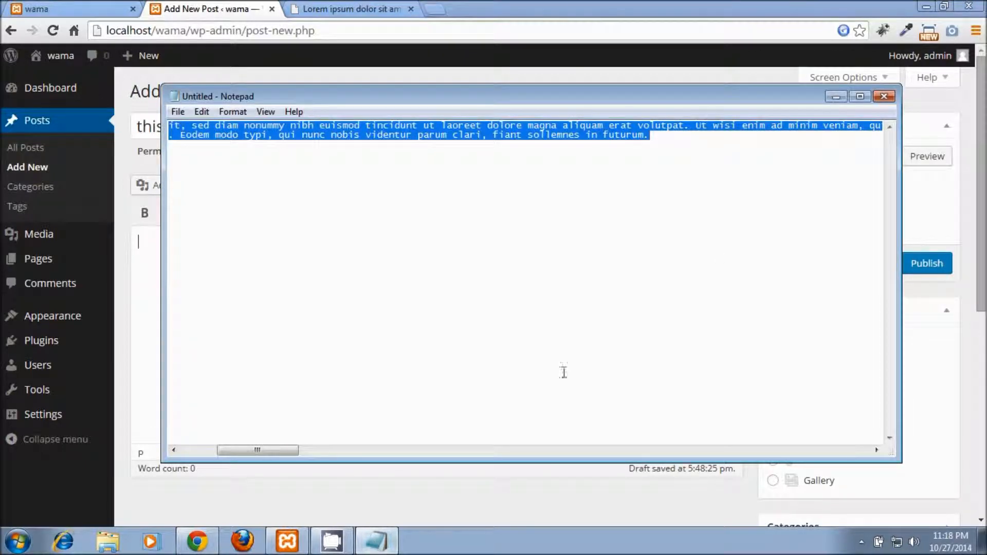
Step: Paste the lorem ipsum text into the post body and publish the post
{"action": "left_click", "coordinate": [835, 97]}
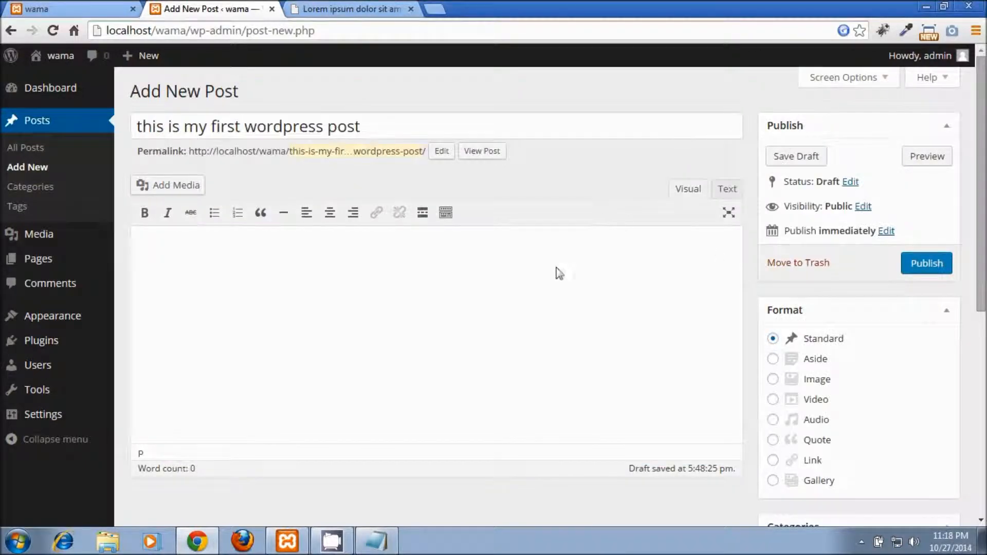
{"action": "type", "text": "Lorem ipsum dolor sit amet, consectetuer adipiscing elit, sed diam nonummy nibh euismod tincidunt ut laoreet dolore magna aliquam erat volutpat. Ut wisi enim ad minim veniam, quis nostrud exerci tation ullamcorper suscipit lobortis nisl ut aliquip ex ea commodo consequat. Duis autem vel eum iriure dolor in hendrerit in vulputate velit esse molestie consequat, vel illum dolore eu feugiat nulla facilisis at vero eros et accumsan et iusto odio dignissim qui blandit praesent luptatum zzril delenit augue duis dolore te feugait nulla facilisi. Nam liber tempor cum soluta nobis eleifend option congue nihil imperdiet doming id quod mazim placerat facer possim assum. Typi non habent claritatem insitam; est usus legentis in iis qui facit eorum claritatem. Investigationes demonstraverunt lectores legere me lius quod ii legunt saepius. Claritas est etiam processus dynamicus, qui sequitur mutationem consuetudium lectorum. Mirum est notare quam littera gothica, quam nunc putamus parum claram, anteposuerit litterarum formas humanitatis per seacula quarta decima et quinta decima. Eodem modo typi, qui nunc nobis videntur parum clari, fiant sollemnes in futurum."}
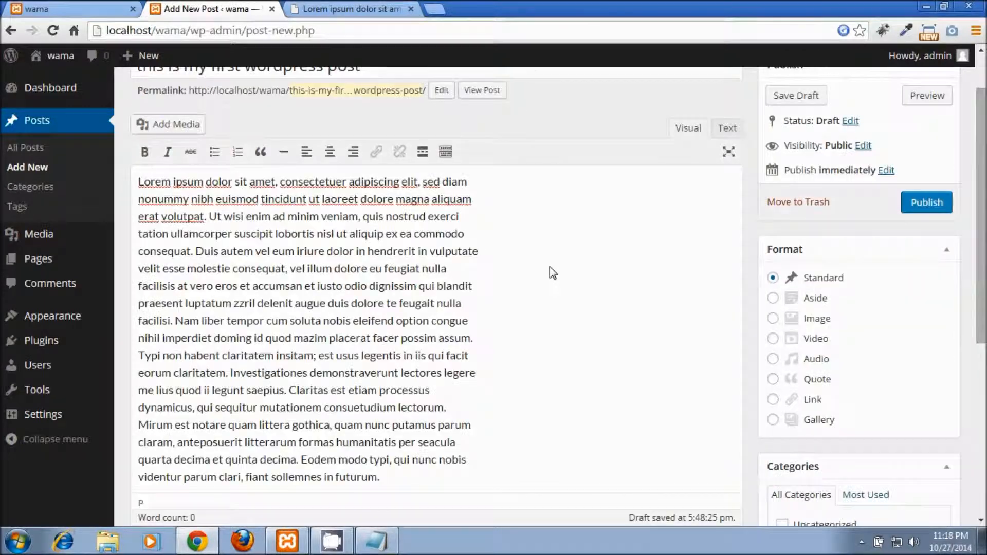
{"action": "scroll", "coordinate": [646, 251], "scroll_direction": "up", "scroll_amount": 2}
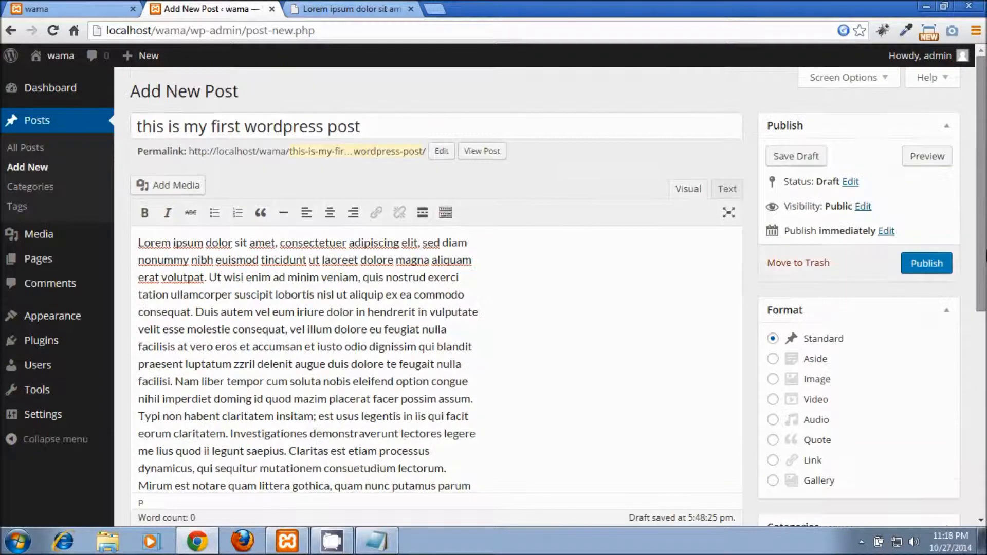
{"action": "left_click", "coordinate": [929, 264]}
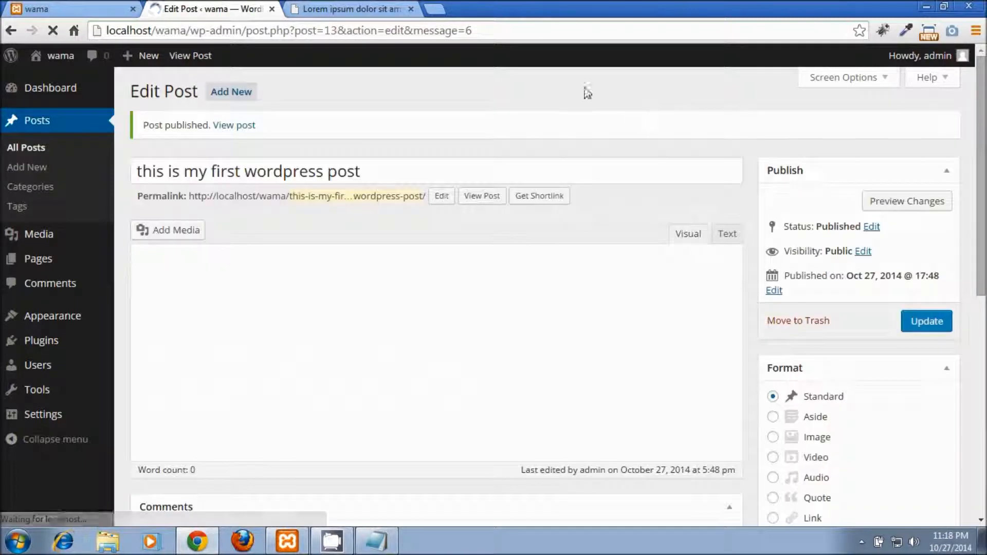
Step: Load localhost/wama in a new browser tab
{"action": "left_click", "coordinate": [438, 10]}
{"action": "type", "text": "localhost/phpmyadmi"}
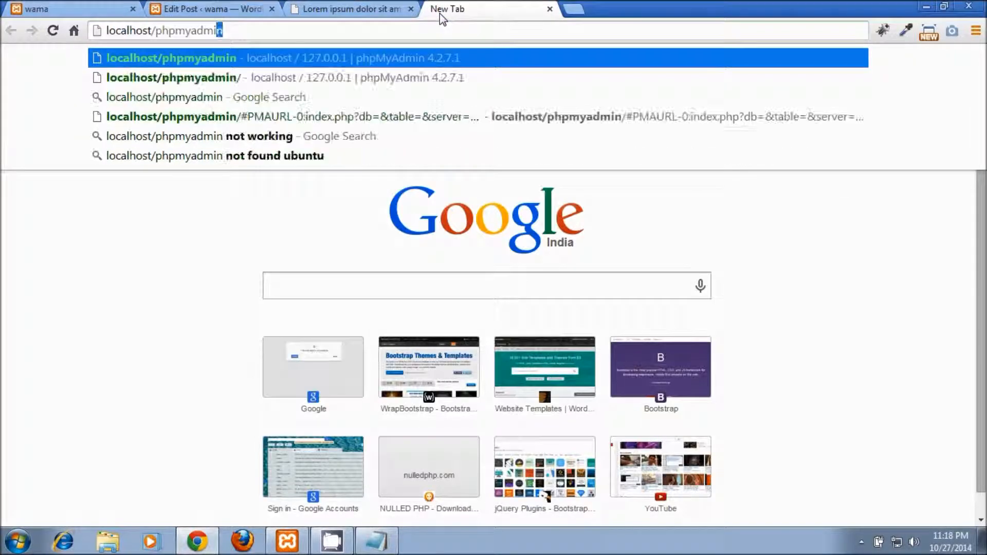
{"action": "key", "text": "ctrl+shift+Left"}
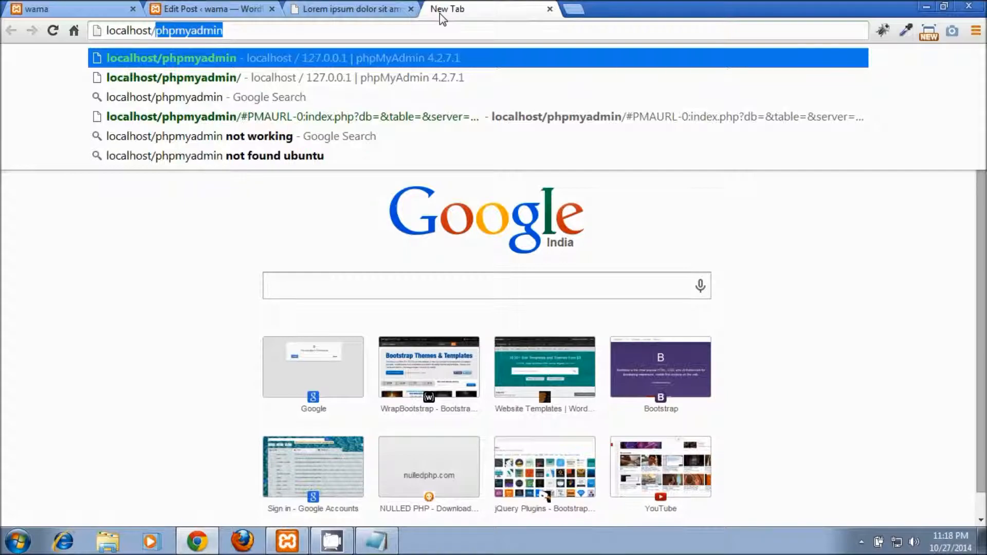
{"action": "type", "text": "wama"}
{"action": "key", "text": "Return"}
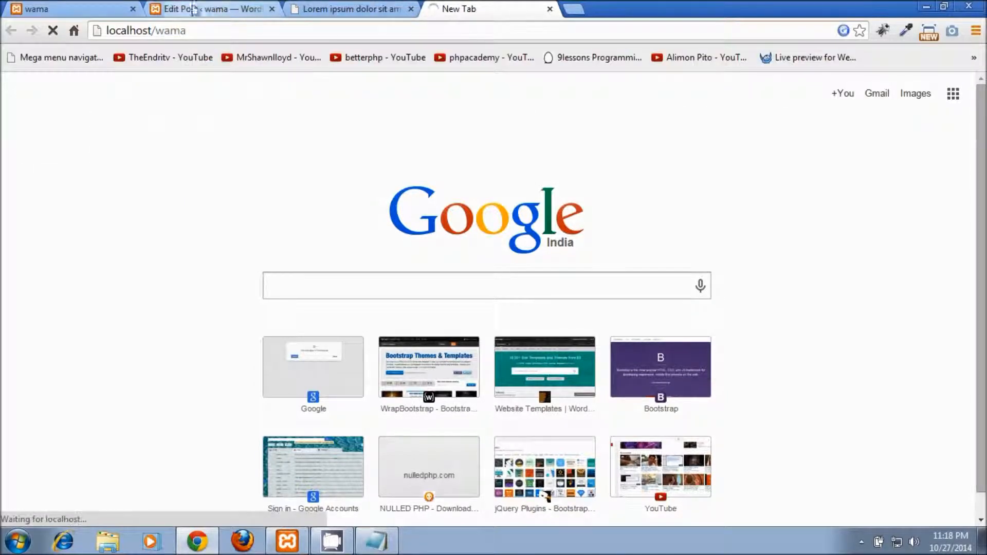
Step: Close the old wama tab, move the Lorem ipsum tab first, and scroll the live post
{"action": "left_click", "coordinate": [132, 9]}
{"action": "left_click_drag", "start_coordinate": [144, 15], "coordinate": [20, 12]}
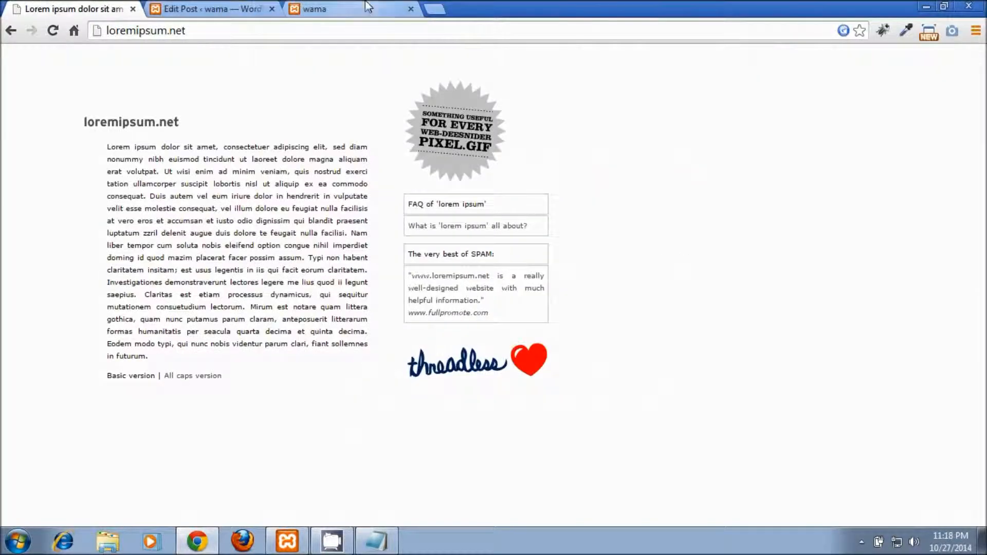
{"action": "left_click", "coordinate": [379, 9]}
{"action": "left_click_drag", "start_coordinate": [982, 161], "coordinate": [983, 200]}
{"action": "left_click_drag", "start_coordinate": [985, 140], "coordinate": [986, 101]}
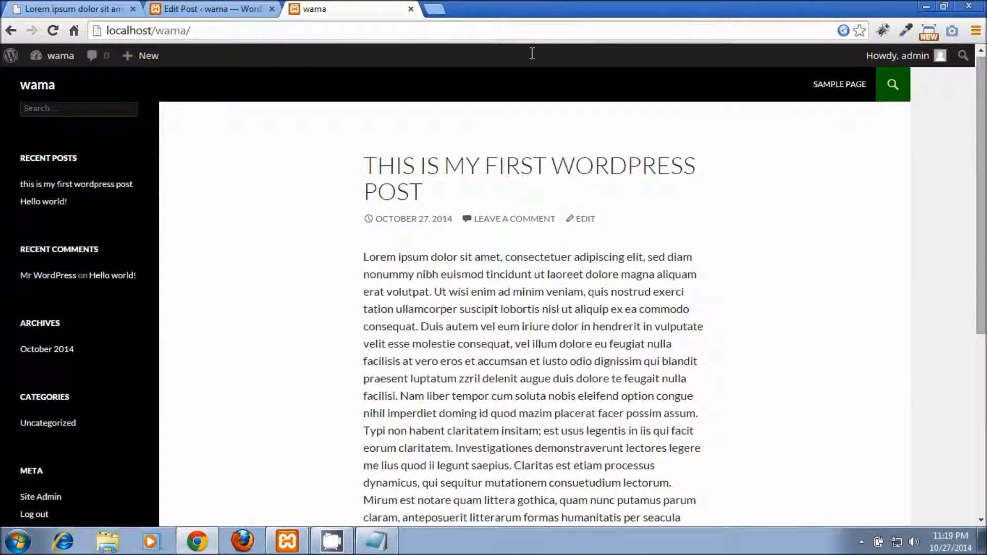
Step: Make 'dolor sit amet' bold and 'suscipit lobortis' italic in the post body
{"action": "left_click", "coordinate": [263, 8]}
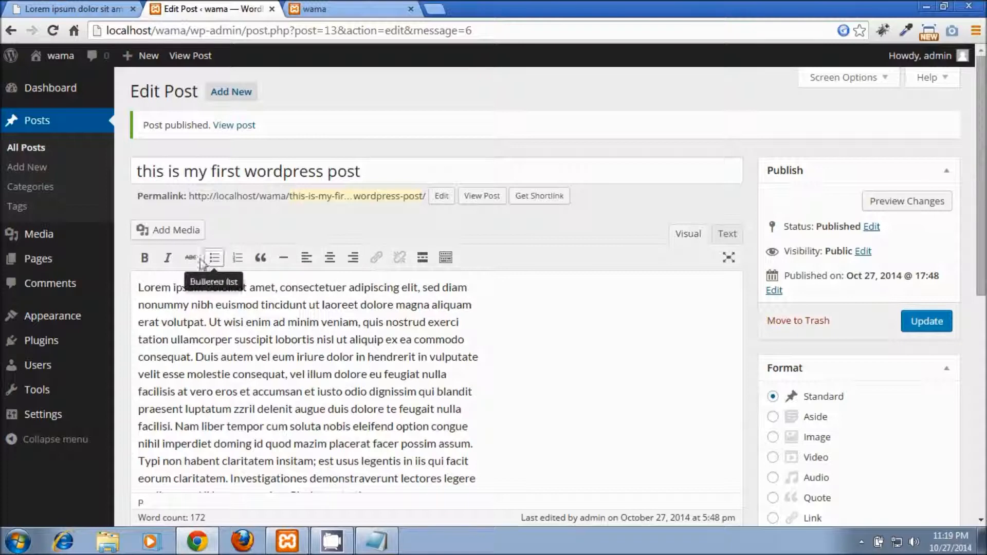
{"action": "left_click_drag", "start_coordinate": [206, 287], "coordinate": [271, 287]}
{"action": "left_click", "coordinate": [145, 258]}
{"action": "left_click_drag", "start_coordinate": [239, 339], "coordinate": [323, 340]}
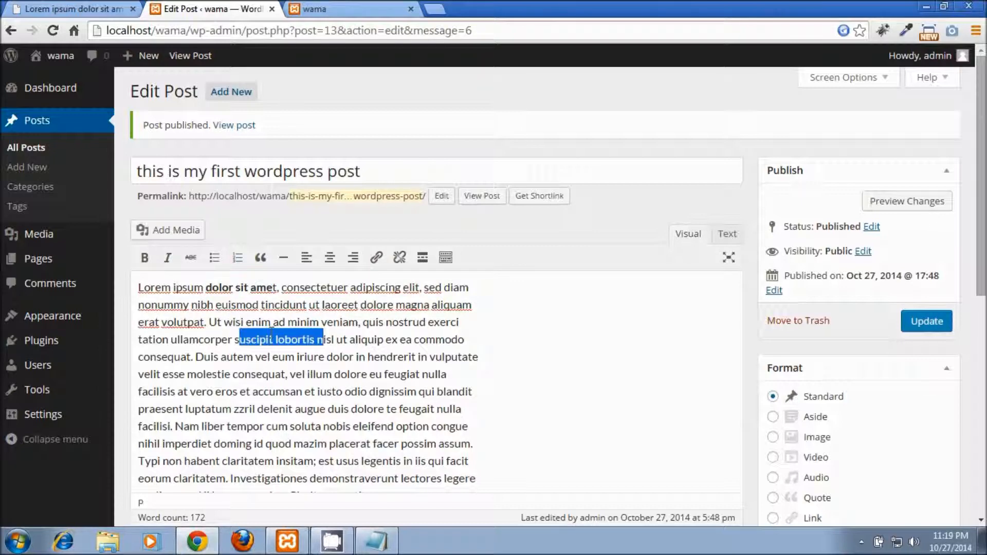
{"action": "left_click", "coordinate": [170, 263]}
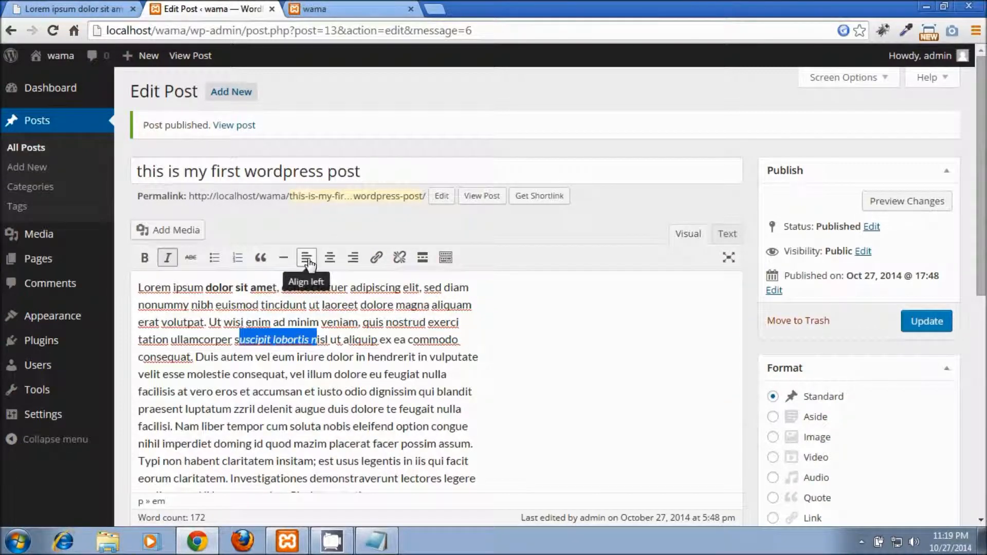
Step: Open the link settings for the word 'dolor' and cancel without adding a link
{"action": "left_click_drag", "start_coordinate": [359, 305], "coordinate": [390, 302]}
{"action": "left_click", "coordinate": [377, 257]}
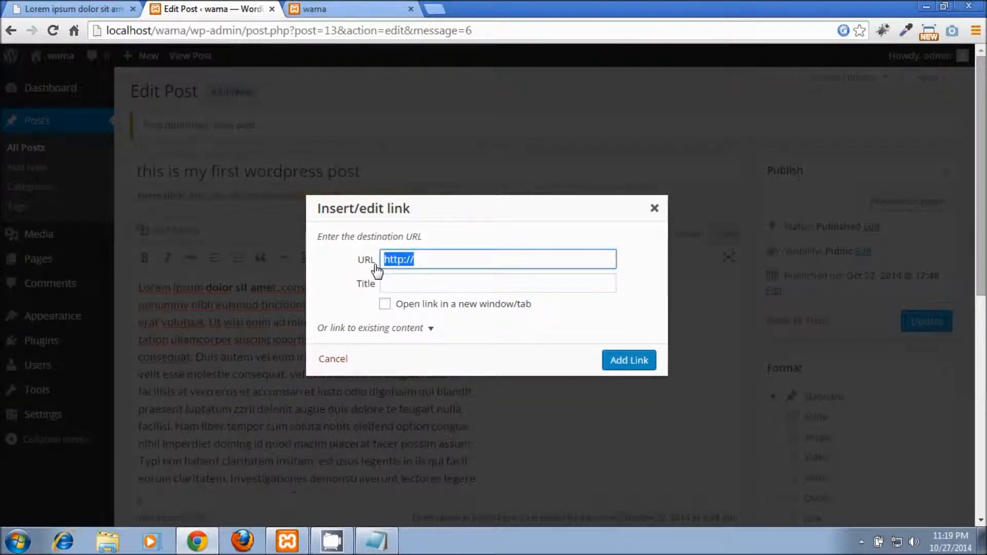
{"action": "left_click", "coordinate": [655, 209]}
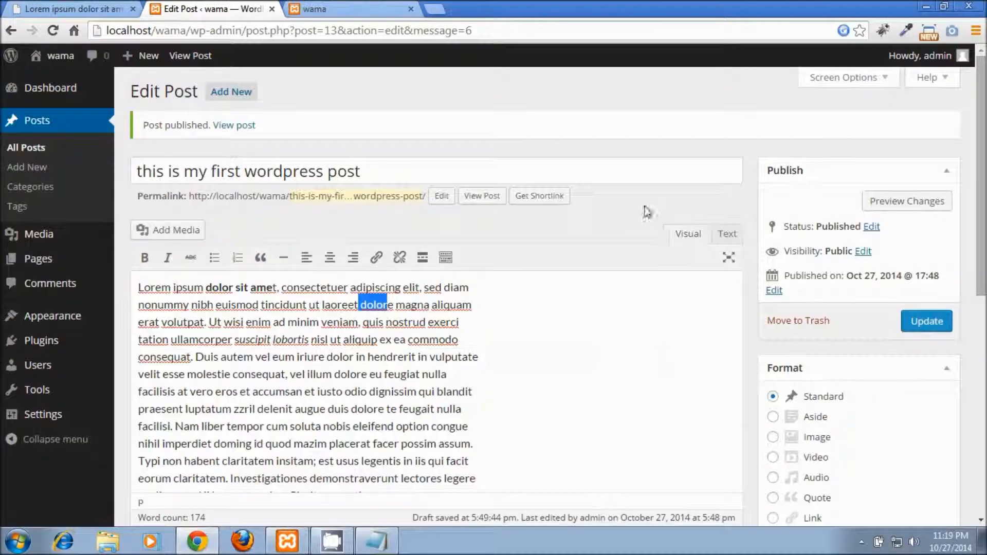
Step: Reveal the extra formatting toolbar and browse the paragraph styles without changing anything
{"action": "left_click", "coordinate": [445, 258]}
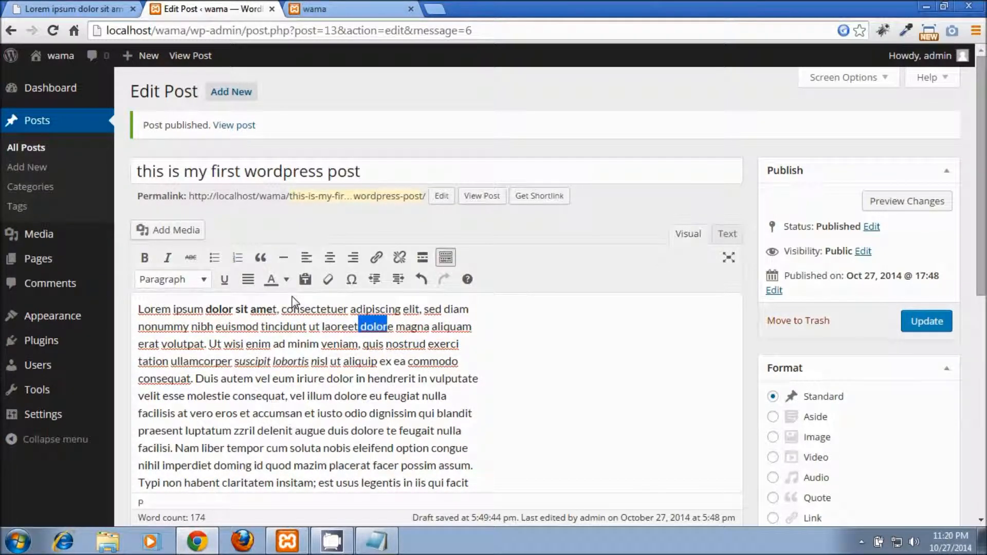
{"action": "left_click", "coordinate": [197, 281]}
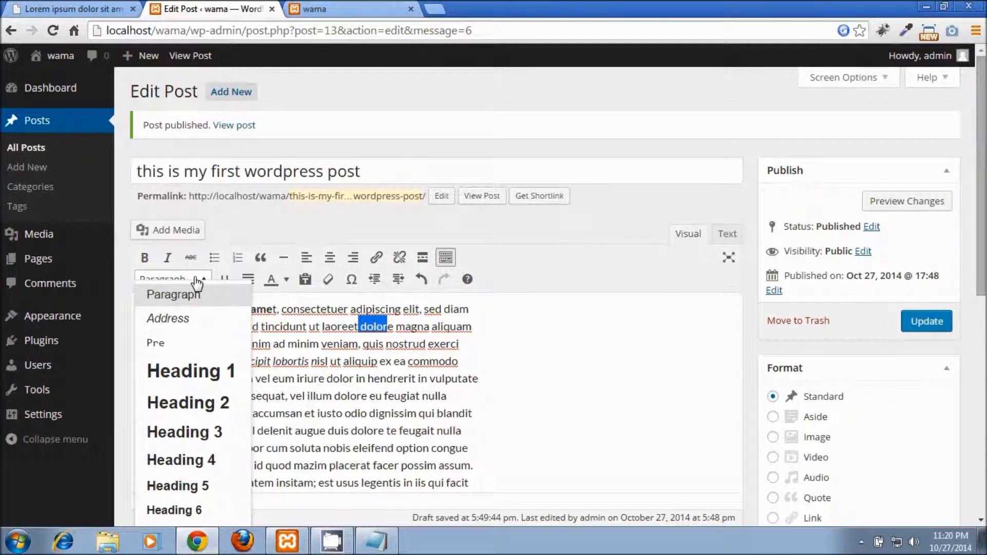
{"action": "left_click", "coordinate": [472, 308]}
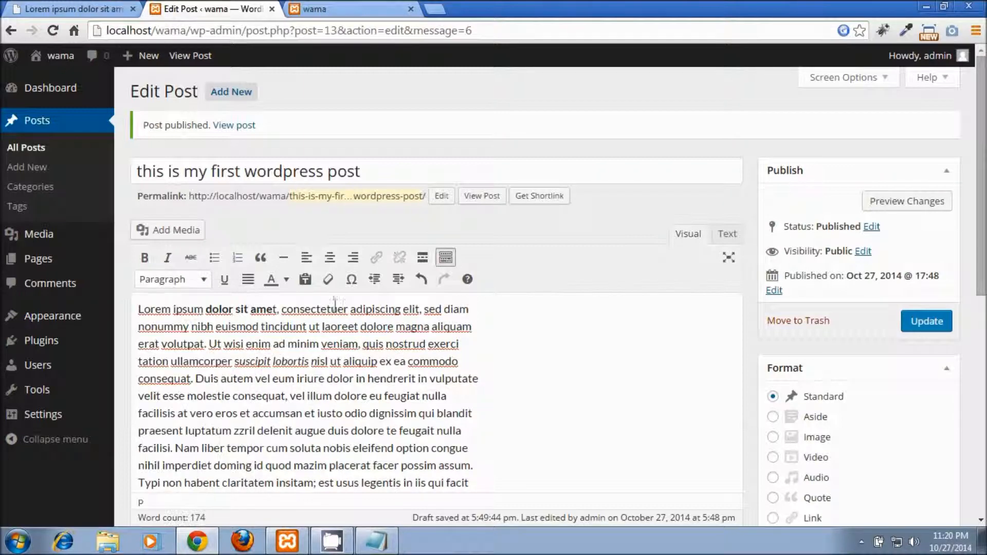
Step: Delete the leading L so the body begins with 'orem ipsum'
{"action": "left_click", "coordinate": [143, 308]}
{"action": "key", "text": "BackSpace"}
{"action": "scroll", "coordinate": [143, 304], "scroll_direction": "down", "scroll_amount": 2}
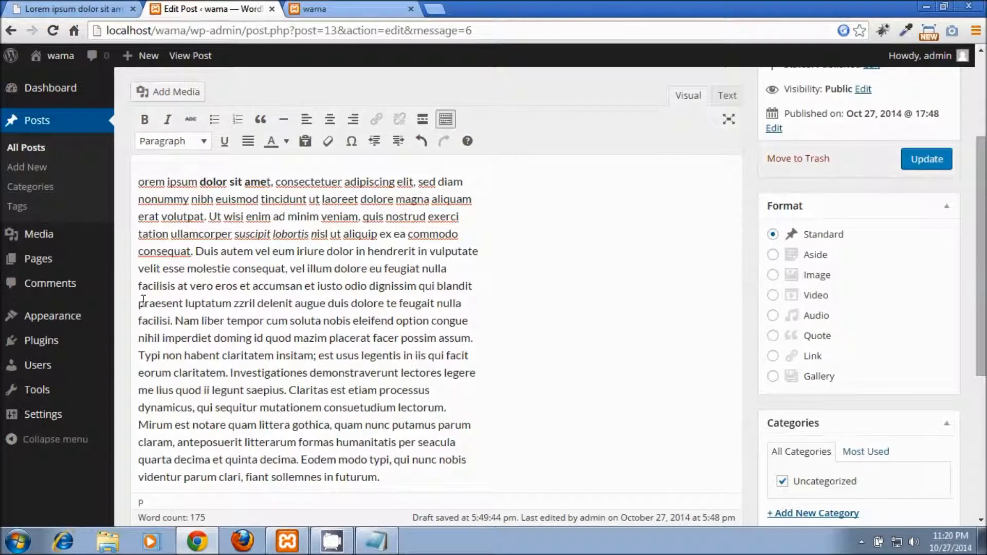
Step: Add a 'some heading' line above the body and format it as Heading 3
{"action": "key", "text": "Return"}
{"action": "type", "text": "some "}
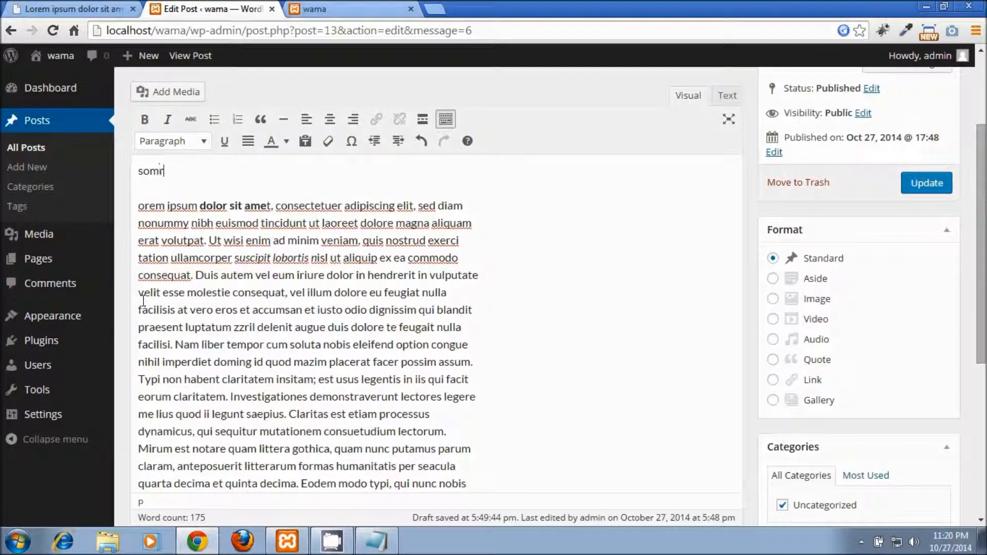
{"action": "type", "text": "heading"}
{"action": "key", "text": "ctrl+shift+Left"}
{"action": "key", "text": "ctrl+shift+Left"}
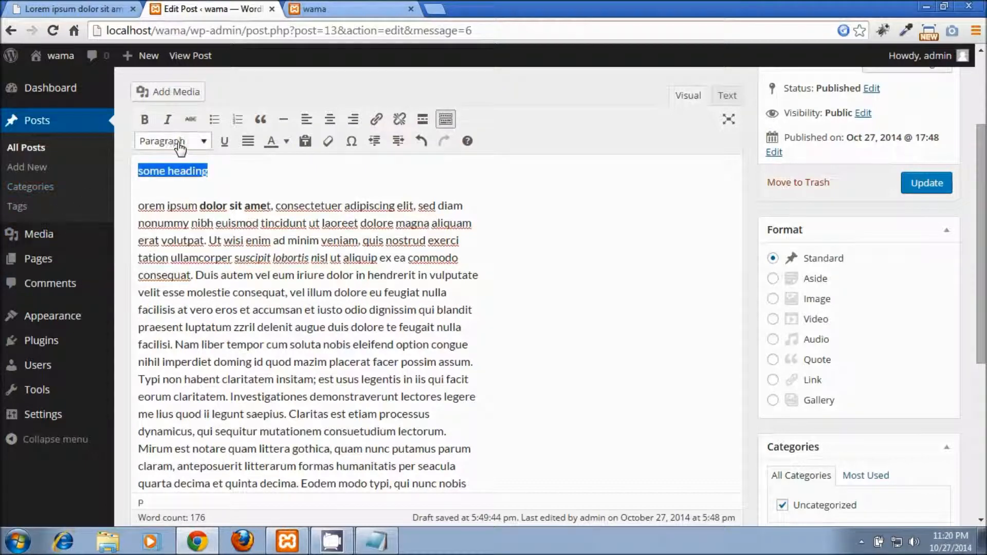
{"action": "left_click", "coordinate": [178, 145]}
{"action": "left_click", "coordinate": [183, 303]}
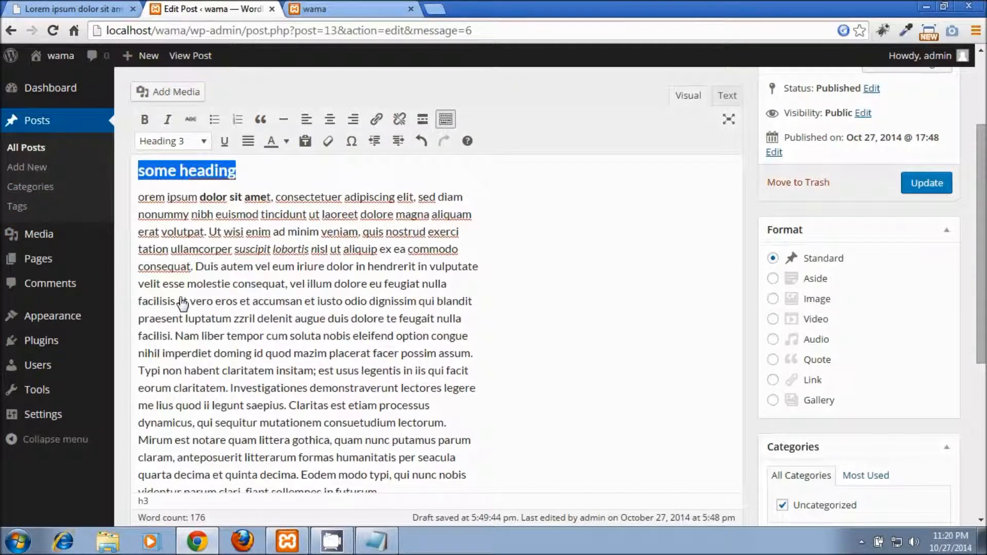
Step: Update the post and reload the live wama site to see the heading
{"action": "left_click", "coordinate": [915, 188]}
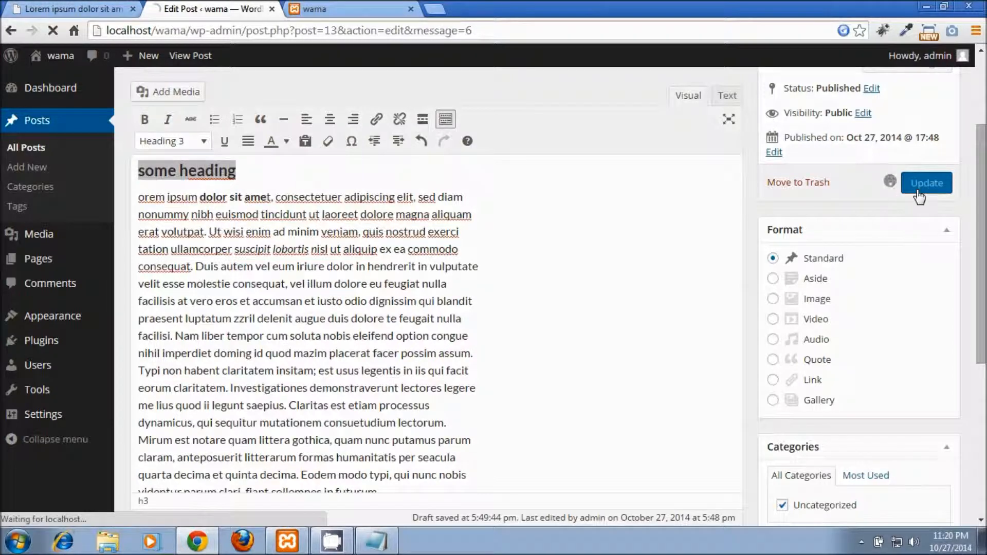
{"action": "left_click", "coordinate": [368, 6]}
{"action": "left_click", "coordinate": [325, 32]}
{"action": "key", "text": "Return"}
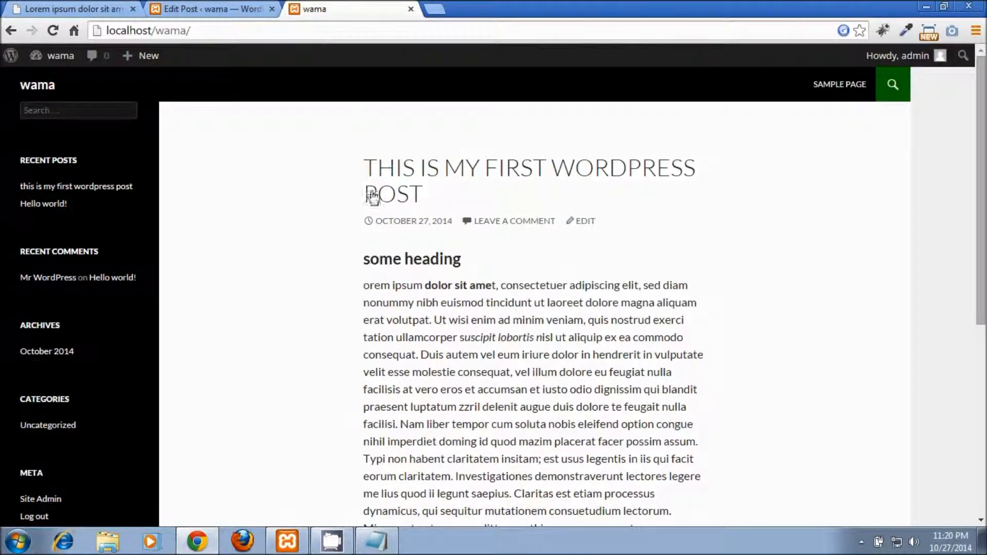
Step: Select and delete the 'some heading' line, then undo, redo and undo again
{"action": "left_click", "coordinate": [227, 6]}
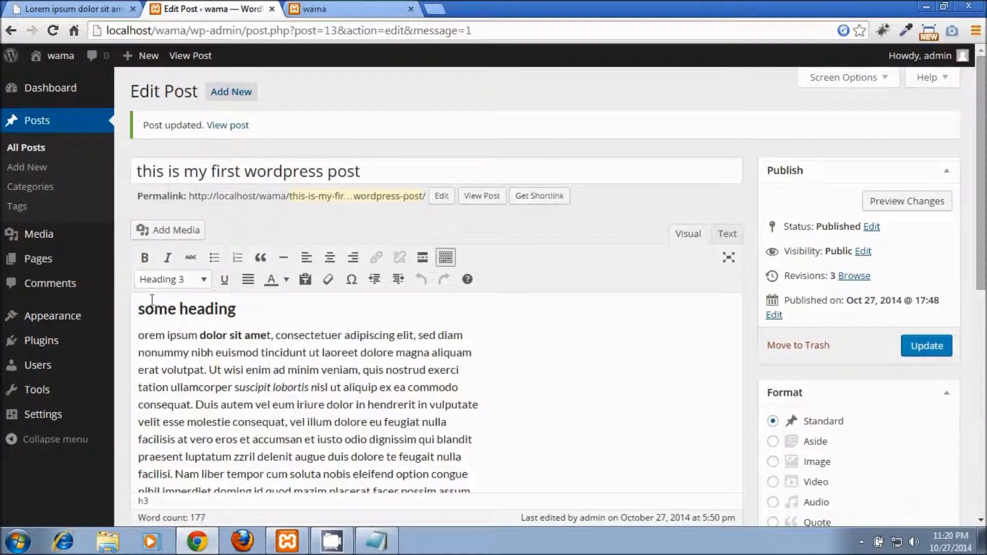
{"action": "left_click_drag", "start_coordinate": [145, 336], "coordinate": [122, 286]}
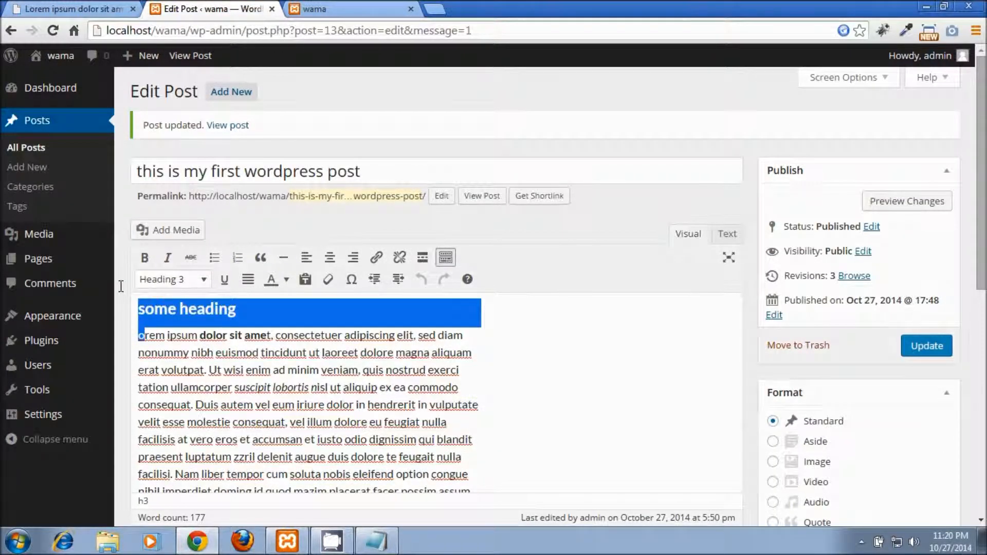
{"action": "key", "text": "BackSpace"}
{"action": "key", "text": "ctrl+z"}
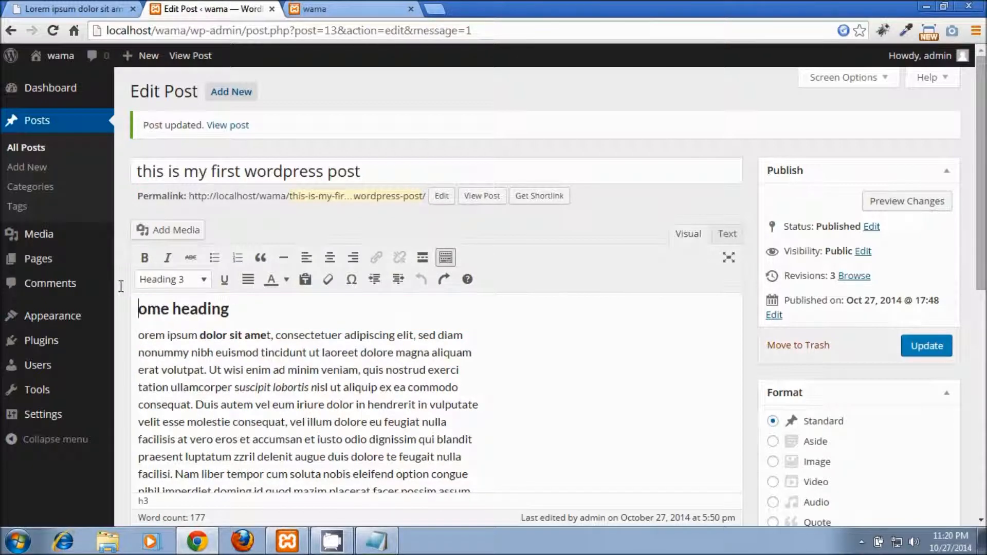
{"action": "key", "text": "ctrl+y"}
{"action": "key", "text": "ctrl+z"}
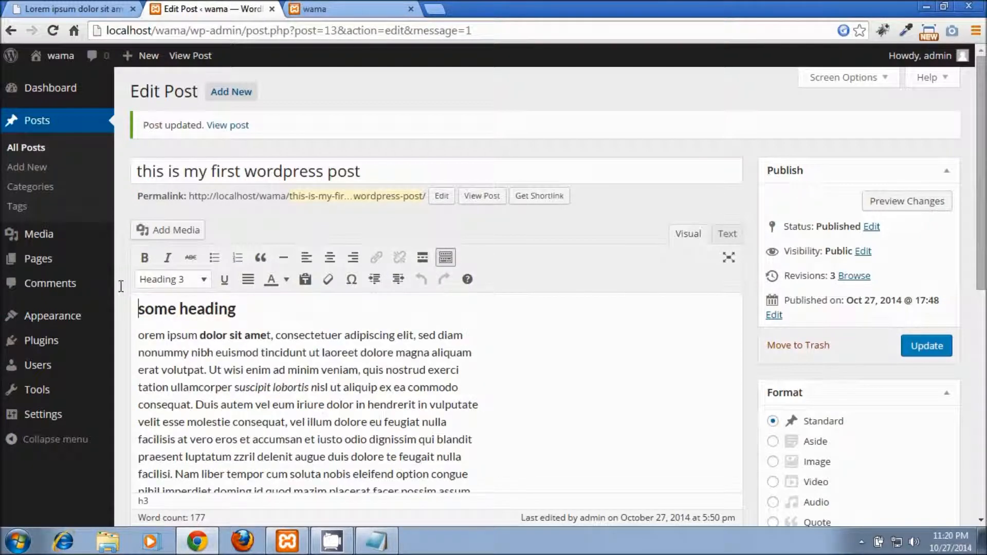
Step: Erase the heading text, update the post, and switch to the raw HTML Text view
{"action": "double_click", "coordinate": [166, 311]}
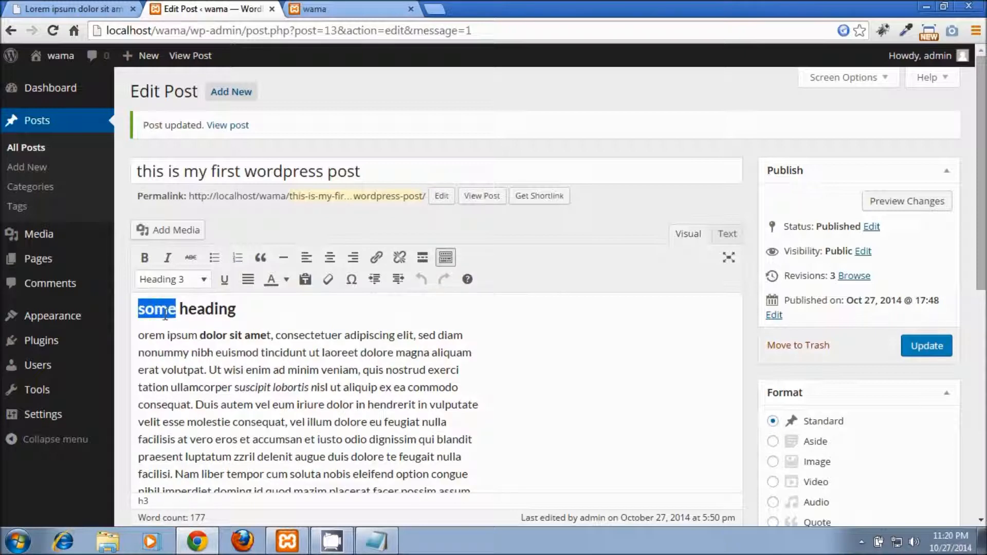
{"action": "key", "text": "Delete"}
{"action": "key", "text": "Delete"}
{"action": "key", "text": "Delete"}
{"action": "key", "text": "Delete"}
{"action": "key", "text": "Delete"}
{"action": "key", "text": "Delete"}
{"action": "key", "text": "Delete"}
{"action": "key", "text": "Delete"}
{"action": "key", "text": "Delete"}
{"action": "key", "text": "Delete"}
{"action": "scroll", "coordinate": [165, 315], "scroll_direction": "down", "scroll_amount": 3}
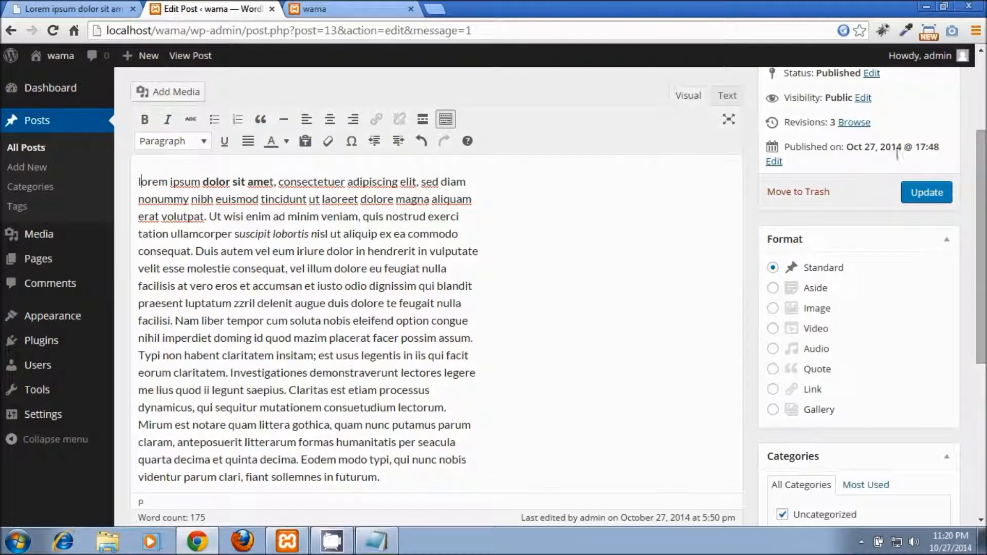
{"action": "left_click", "coordinate": [917, 194]}
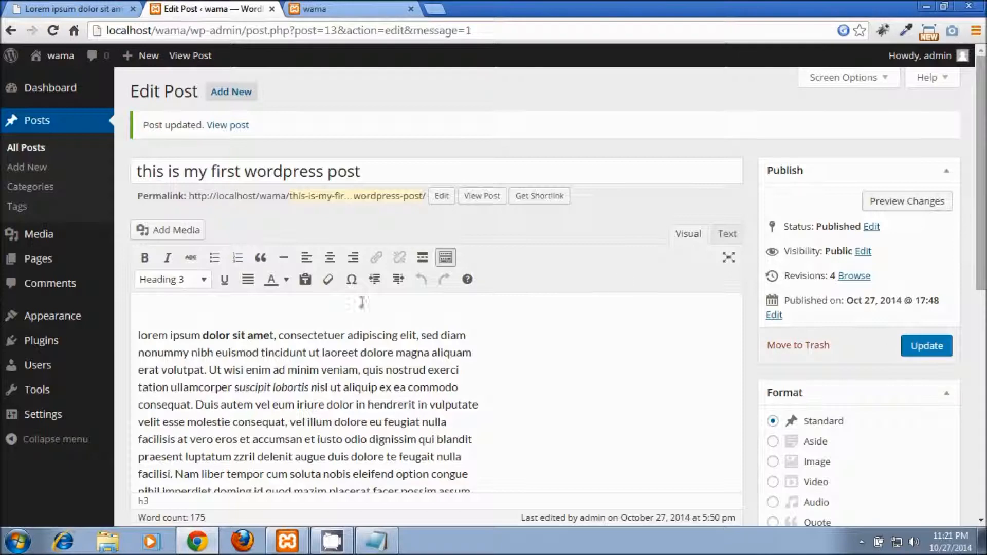
{"action": "left_click", "coordinate": [727, 235]}
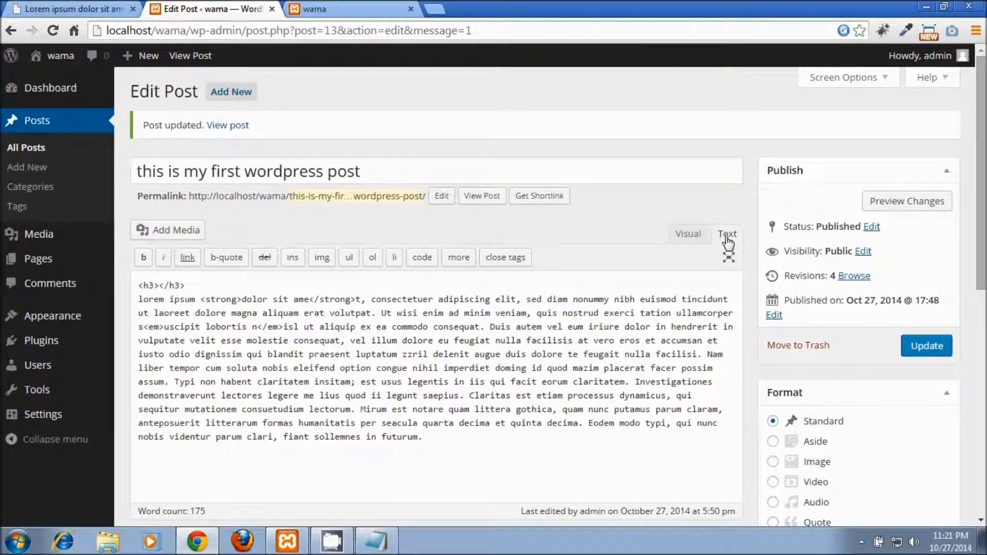
Step: Delete the empty <h3></h3> tags and blank first line, update, and return to Visual view
{"action": "left_click_drag", "start_coordinate": [186, 282], "coordinate": [140, 282]}
{"action": "key", "text": "BackSpace"}
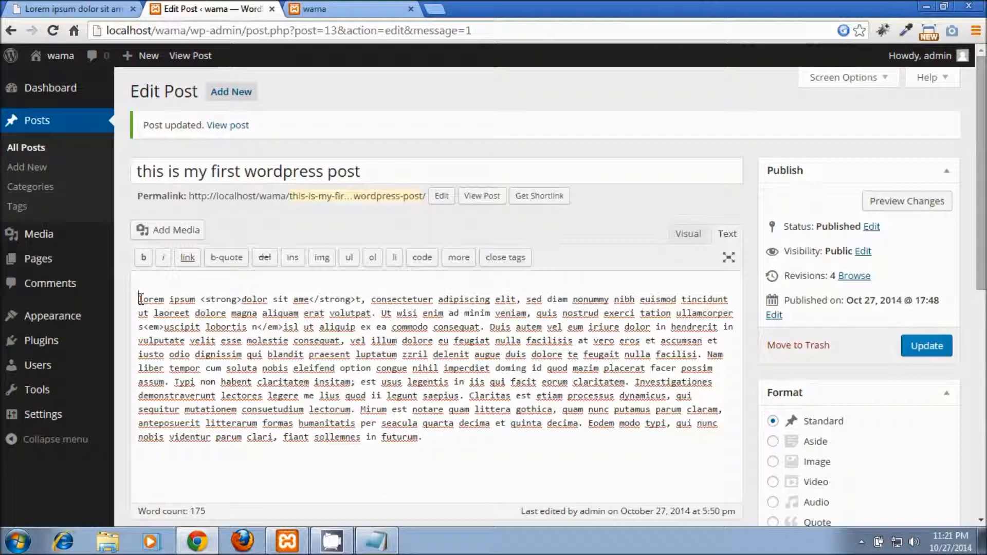
{"action": "key", "text": "Delete"}
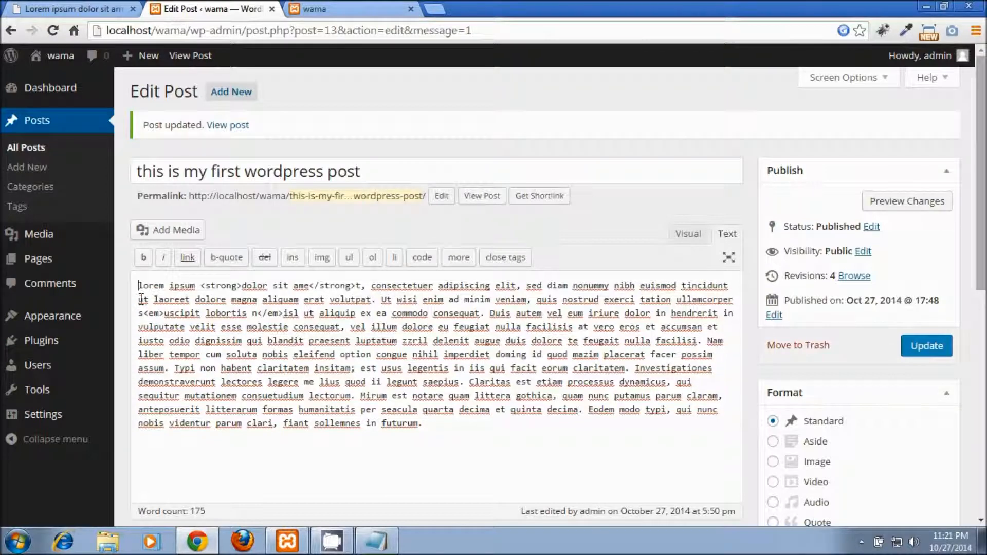
{"action": "left_click", "coordinate": [913, 346]}
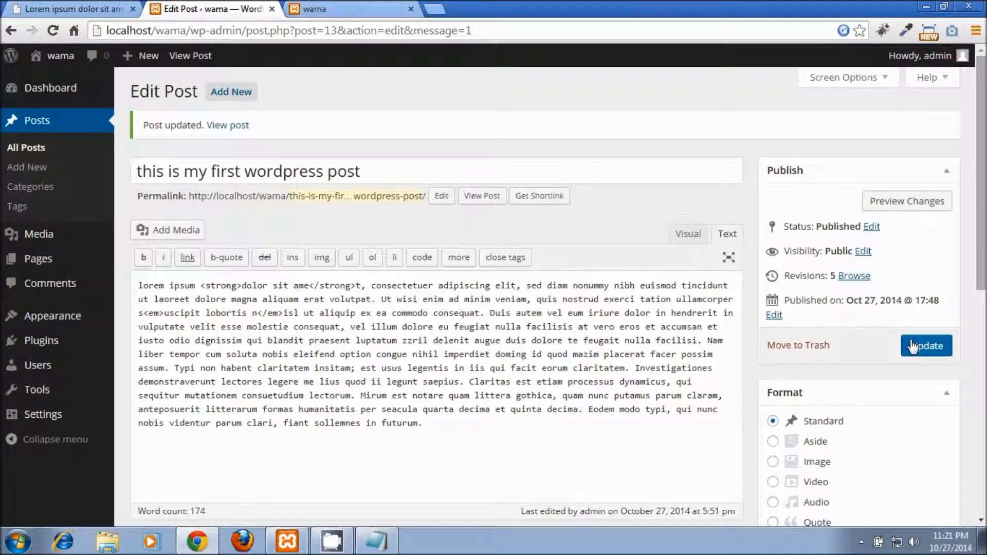
{"action": "left_click", "coordinate": [687, 241]}
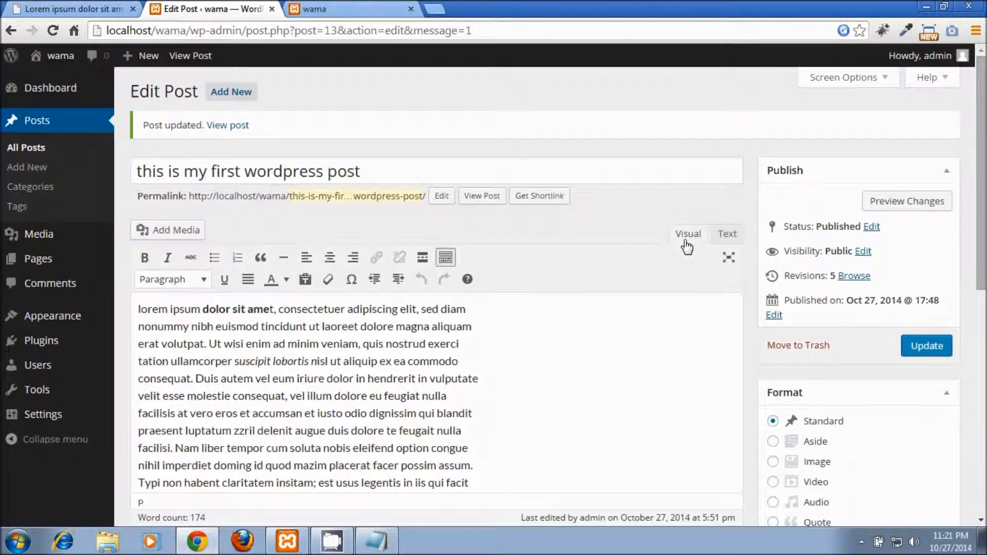
{"action": "left_click", "coordinate": [168, 234]}
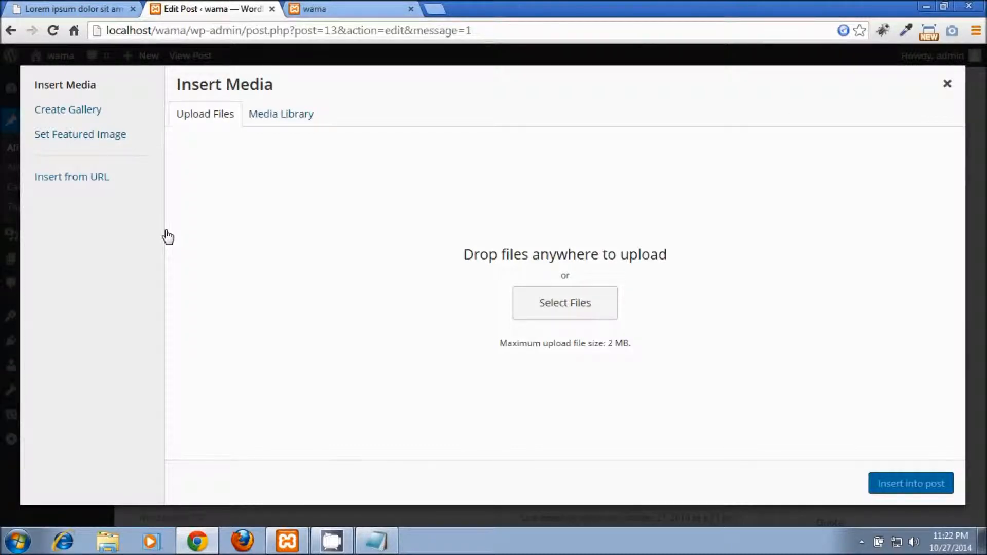
{"action": "left_click", "coordinate": [947, 85]}
{"action": "scroll", "coordinate": [550, 308], "scroll_direction": "down", "scroll_amount": 3}
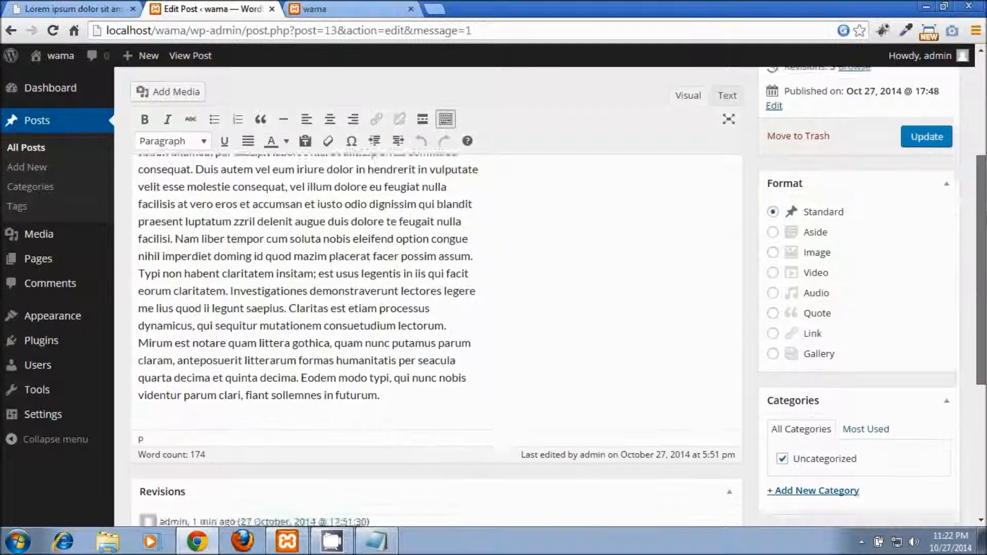
{"action": "scroll", "coordinate": [550, 308], "scroll_direction": "up", "scroll_amount": 2}
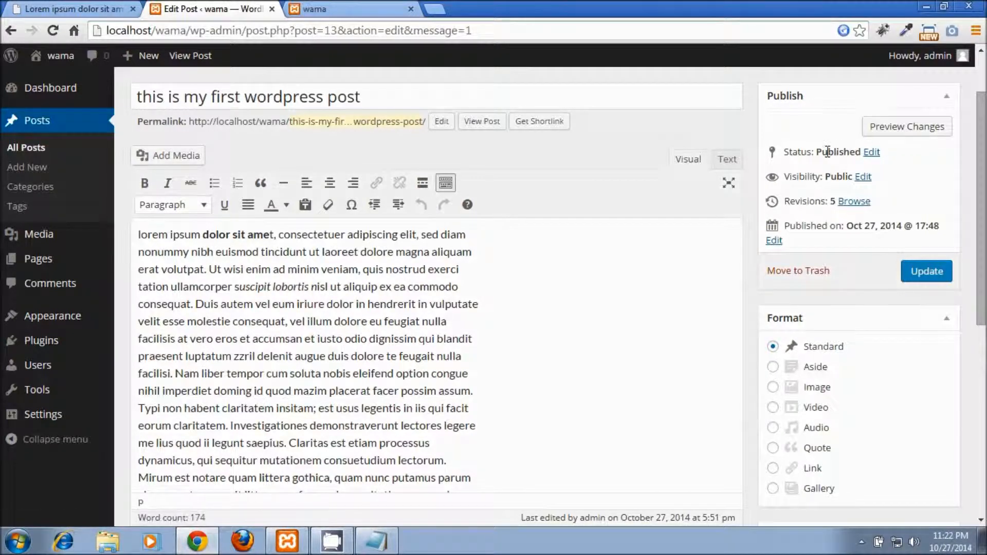
Step: Review the post status options and keep it Published
{"action": "left_click", "coordinate": [874, 160]}
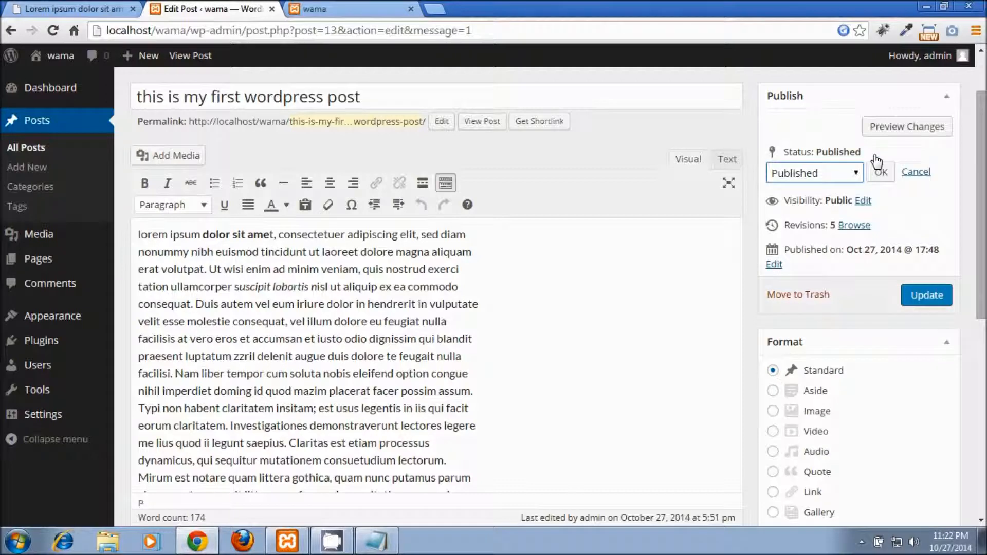
{"action": "left_click", "coordinate": [854, 174]}
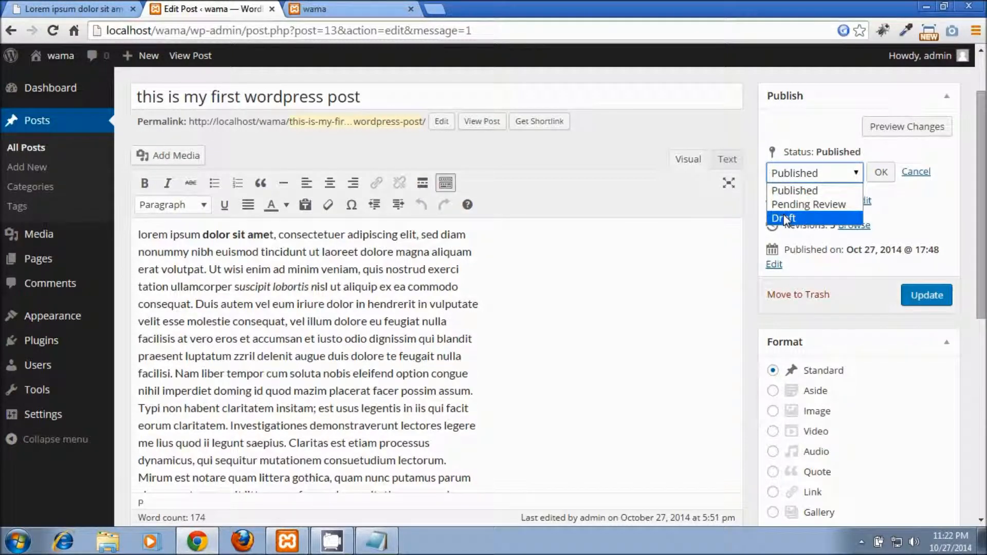
{"action": "left_click", "coordinate": [893, 196]}
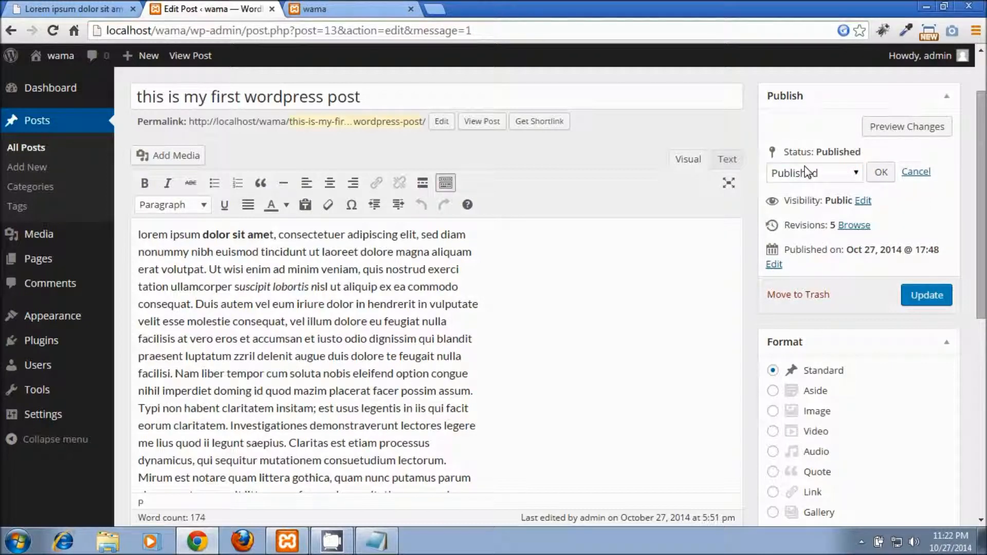
Step: Set visibility to Password protected with a password and update the post
{"action": "left_click", "coordinate": [868, 205]}
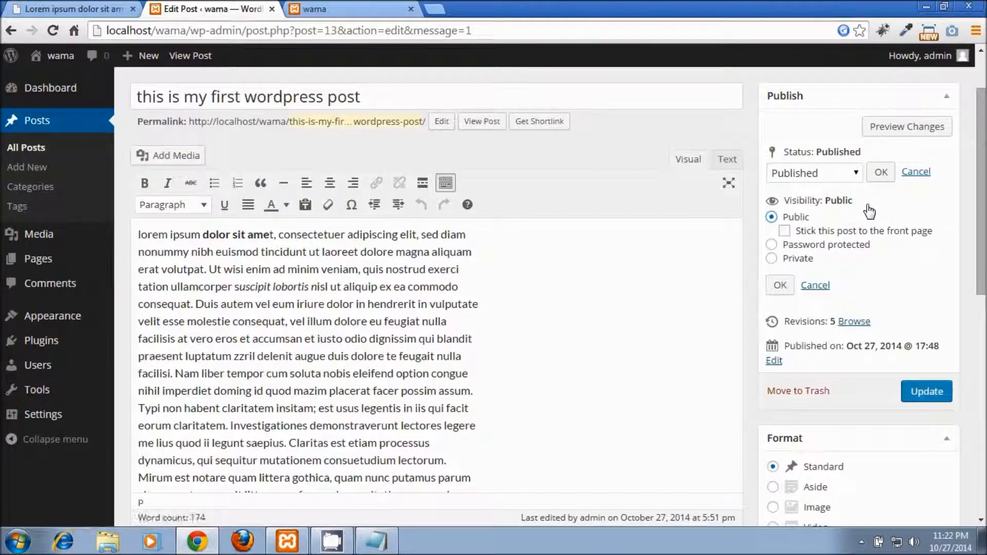
{"action": "left_click", "coordinate": [772, 244]}
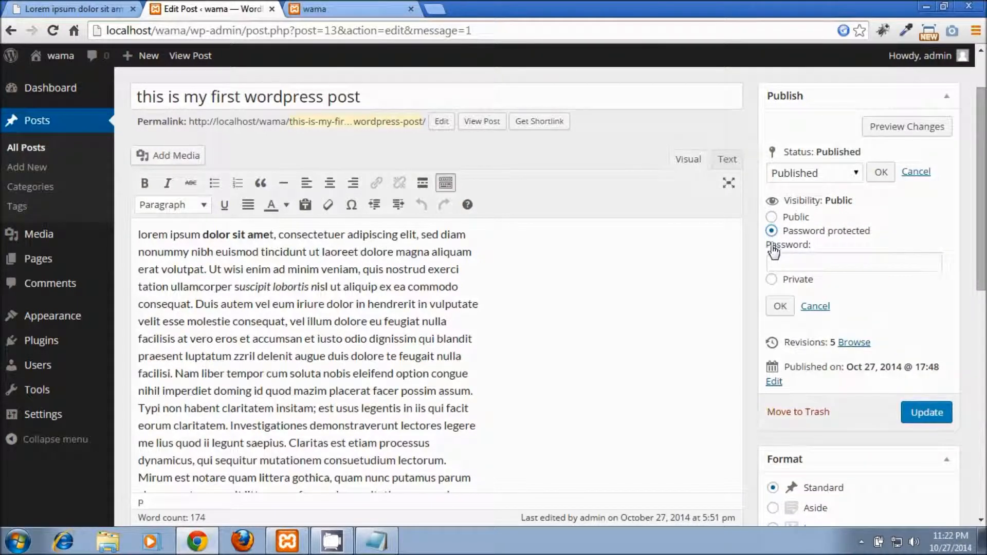
{"action": "left_click", "coordinate": [786, 265]}
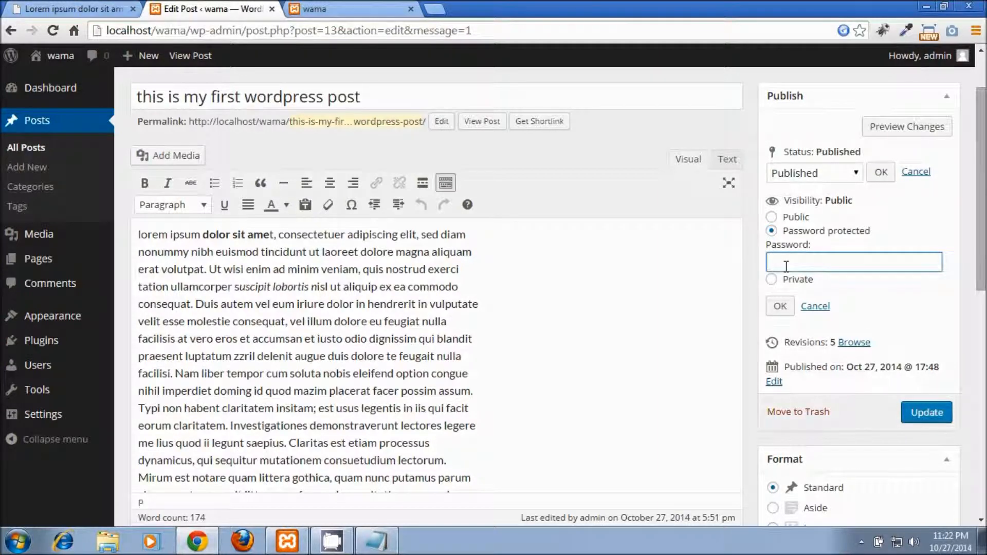
{"action": "left_click", "coordinate": [923, 414]}
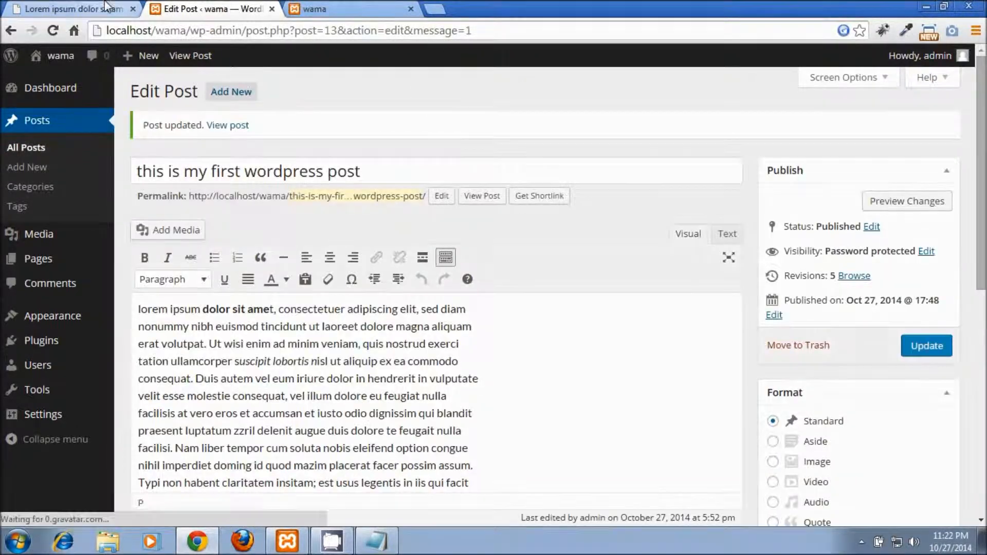
{"action": "left_click", "coordinate": [107, 7]}
Step: Reload the live site and submit the password to unlock the protected post
{"action": "left_click", "coordinate": [324, 9]}
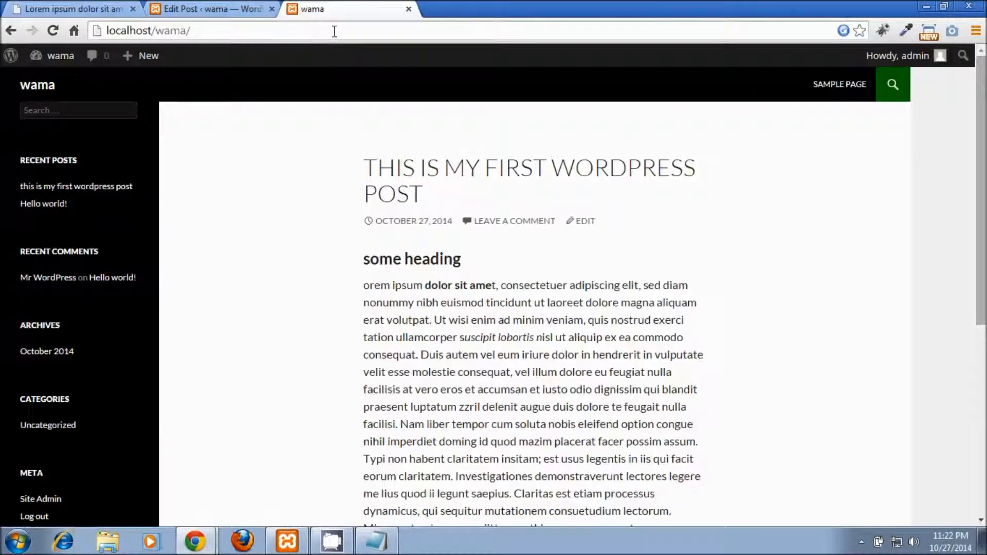
{"action": "key", "text": "F5"}
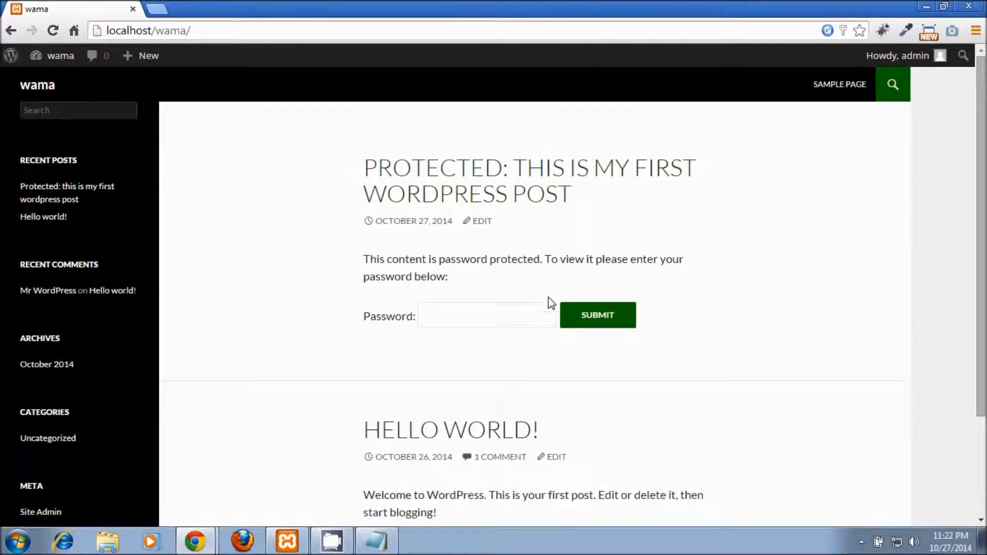
{"action": "left_click", "coordinate": [446, 304]}
{"action": "type", "text": "••"}
{"action": "left_click", "coordinate": [584, 315]}
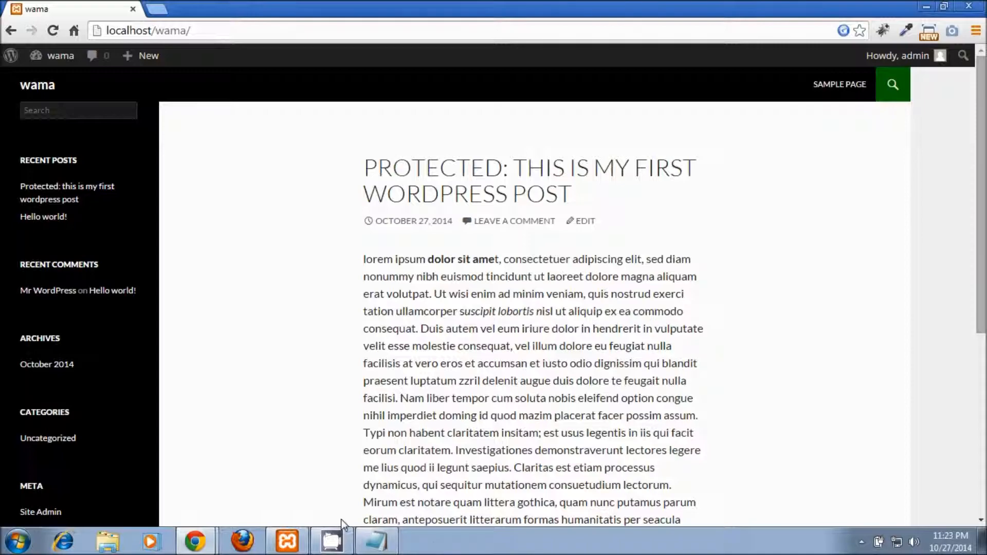
Step: Return to the post's Edit Post page in the browser
{"action": "left_click", "coordinate": [198, 546]}
{"action": "left_click", "coordinate": [167, 486]}
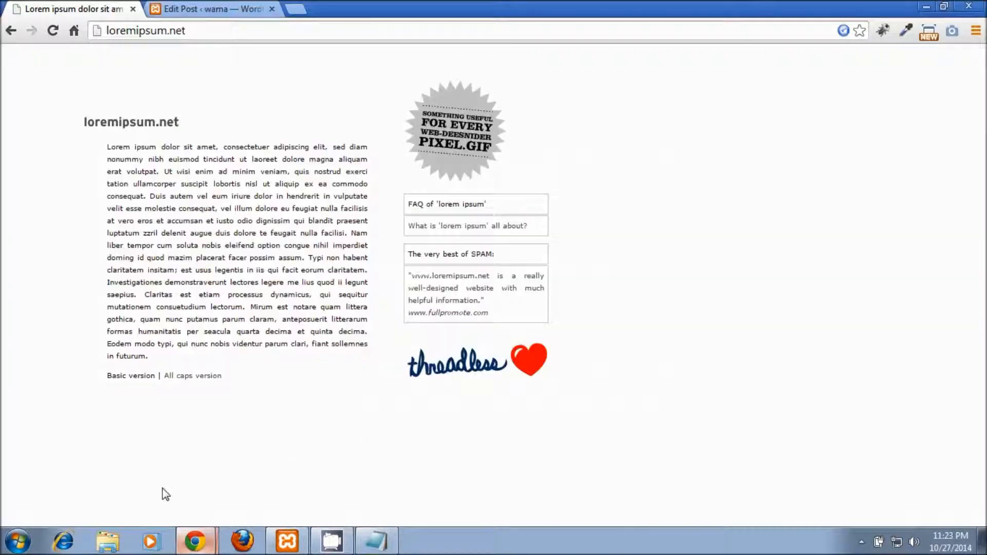
{"action": "mouse_move", "coordinate": [239, 9]}
{"action": "left_mouse_down"}
{"action": "mouse_move", "coordinate": [230, 84]}
{"action": "mouse_move", "coordinate": [233, 11]}
{"action": "left_mouse_up"}
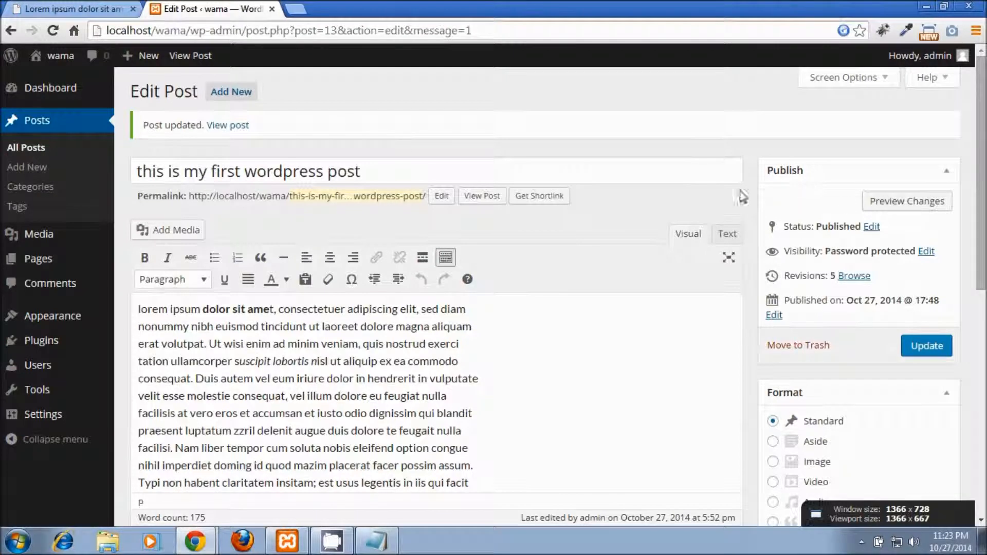
Step: Change the post's visibility from password protected to Public
{"action": "scroll", "coordinate": [874, 216], "scroll_direction": "down", "scroll_amount": 1}
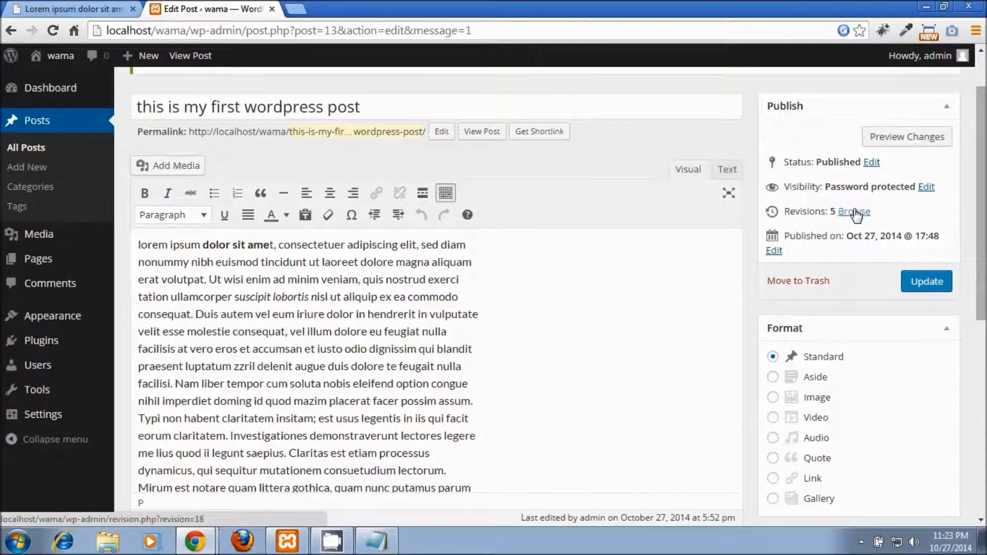
{"action": "left_click", "coordinate": [926, 187]}
{"action": "left_click", "coordinate": [796, 203]}
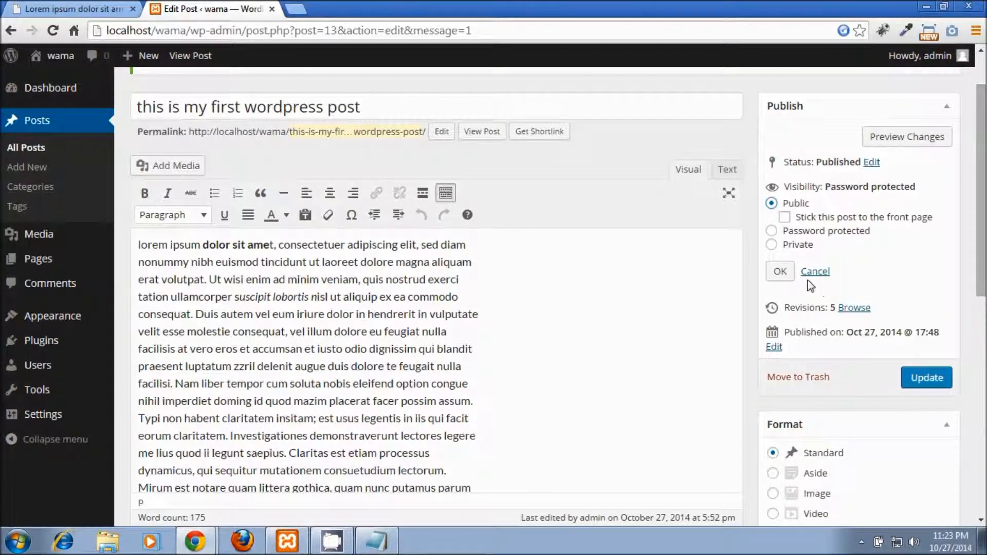
{"action": "left_click", "coordinate": [789, 275]}
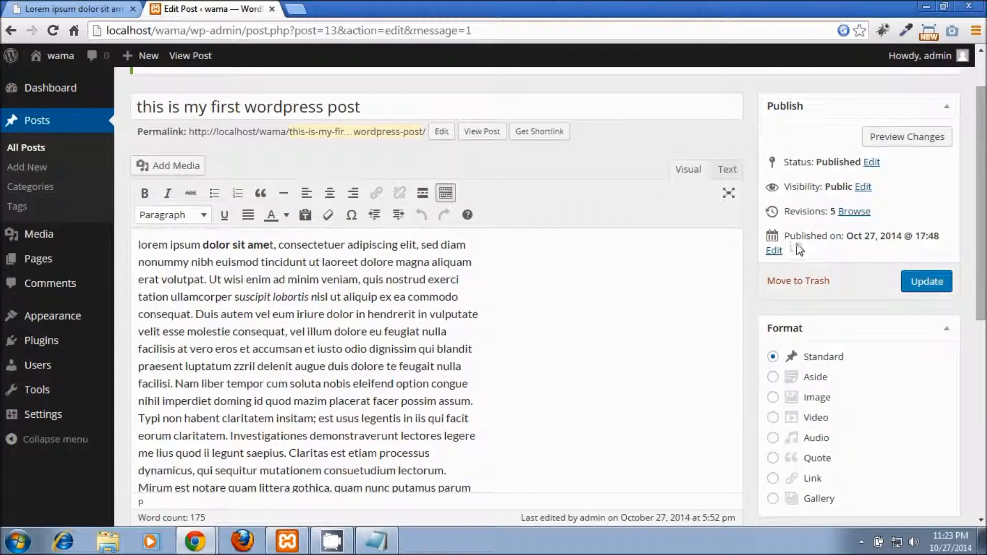
Step: Keep the Oct 27, 2014 @ 17:48 publish date and update the post
{"action": "left_click", "coordinate": [774, 251]}
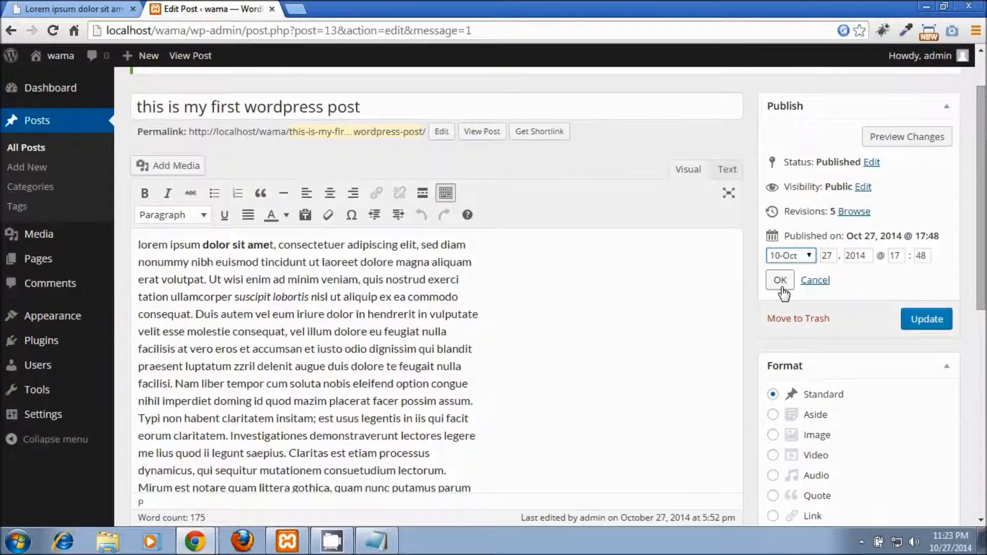
{"action": "left_click", "coordinate": [780, 280]}
{"action": "scroll", "coordinate": [797, 280], "scroll_direction": "down", "scroll_amount": 2}
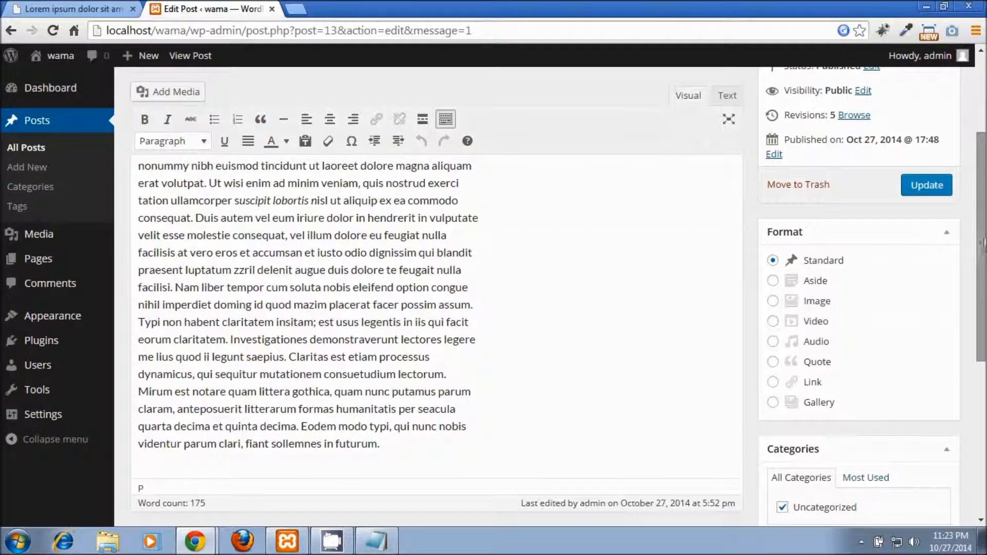
{"action": "left_click", "coordinate": [946, 190]}
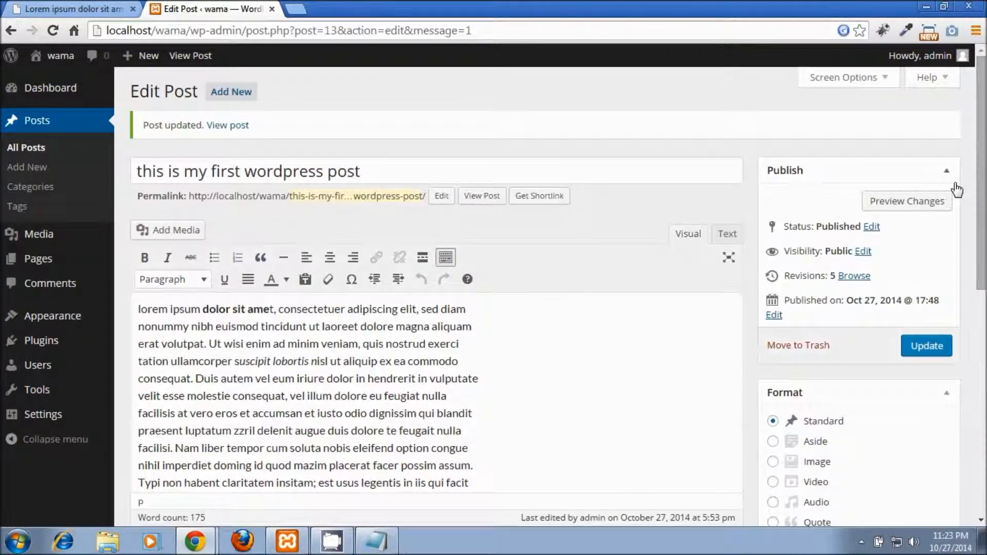
{"action": "scroll", "coordinate": [822, 324], "scroll_direction": "down", "scroll_amount": 4}
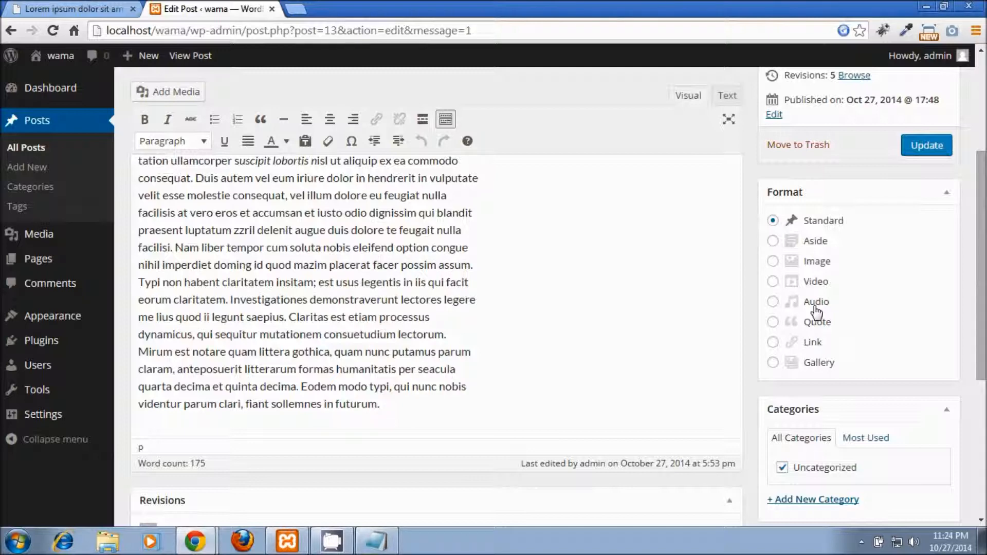
{"action": "left_click_drag", "start_coordinate": [981, 305], "coordinate": [985, 394]}
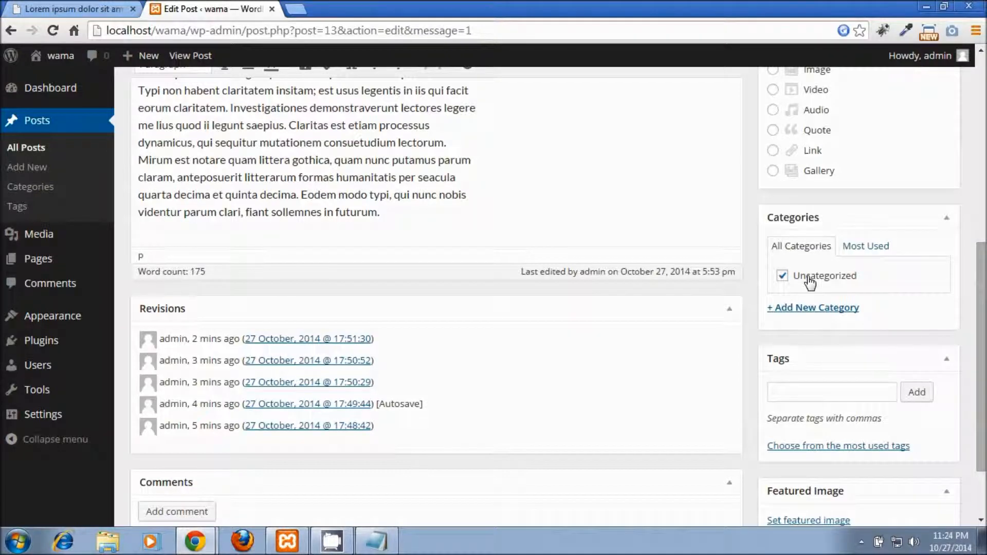
Step: Create a new 'music' category and untick Uncategorized
{"action": "left_click", "coordinate": [811, 308]}
{"action": "type", "text": "usic"}
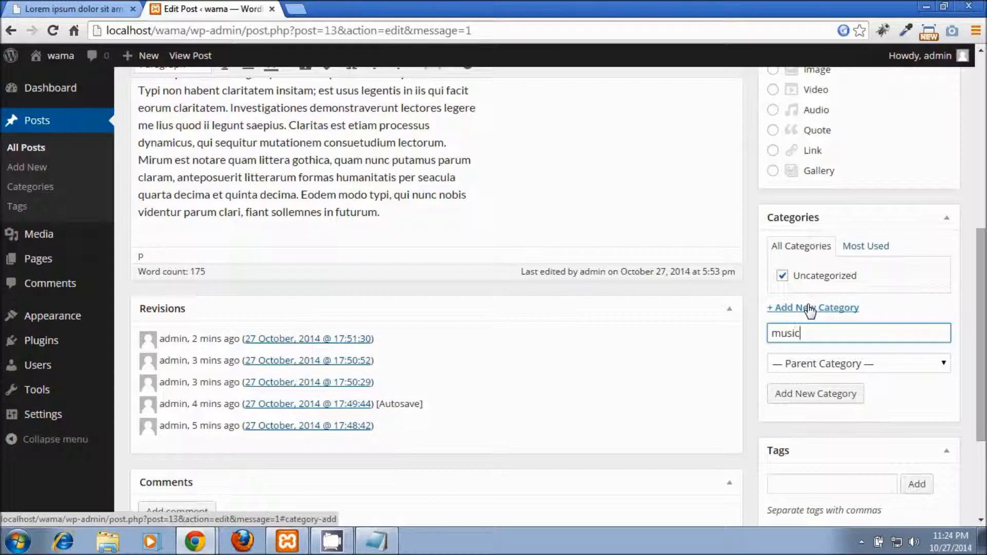
{"action": "left_click", "coordinate": [806, 400]}
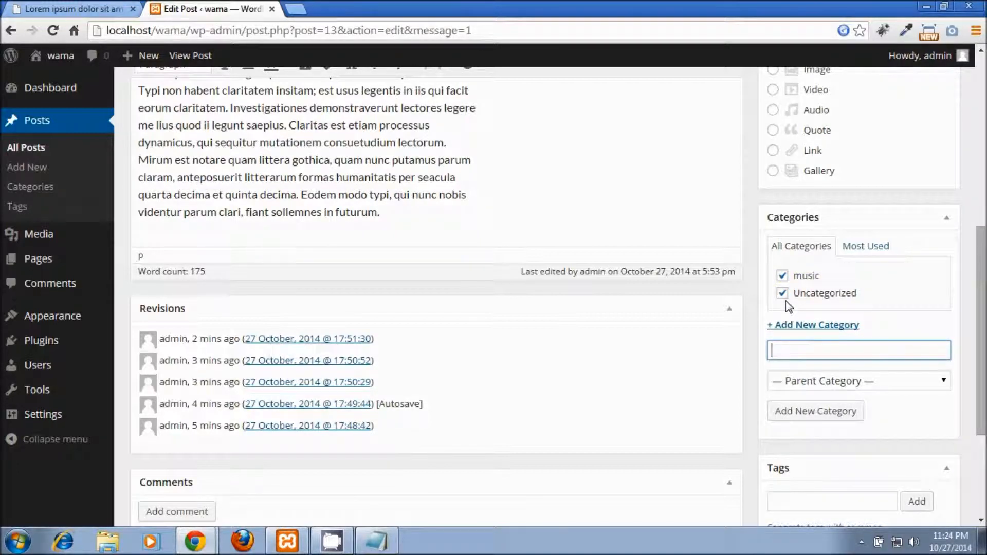
{"action": "left_click", "coordinate": [783, 294]}
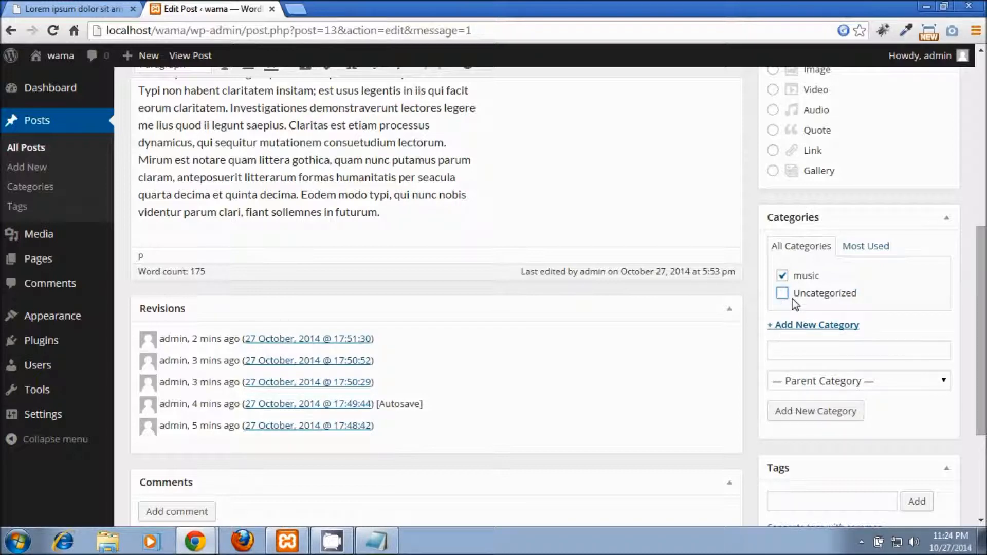
Step: Create a new 'pop' category and tick music for the post
{"action": "left_click", "coordinate": [786, 354]}
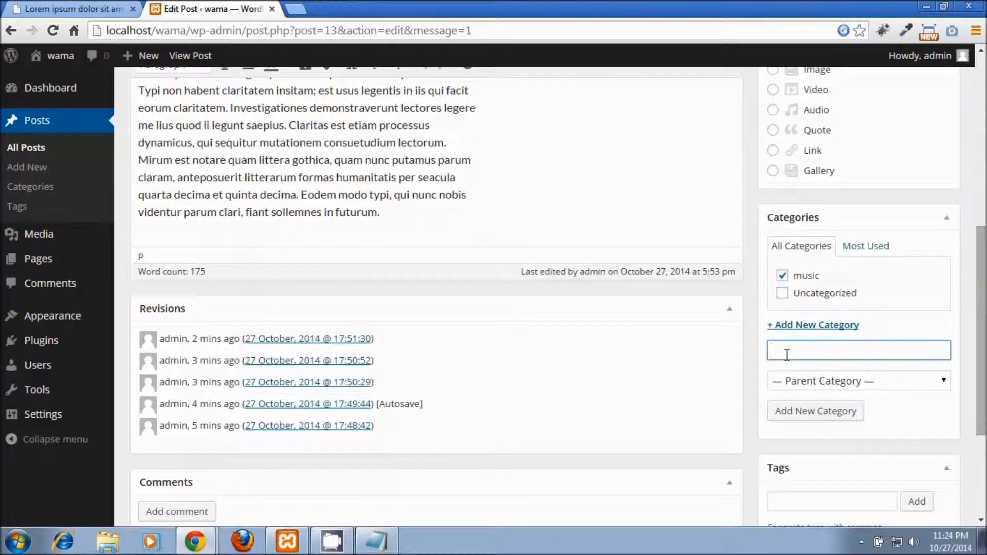
{"action": "type", "text": "pop"}
{"action": "left_click", "coordinate": [794, 425]}
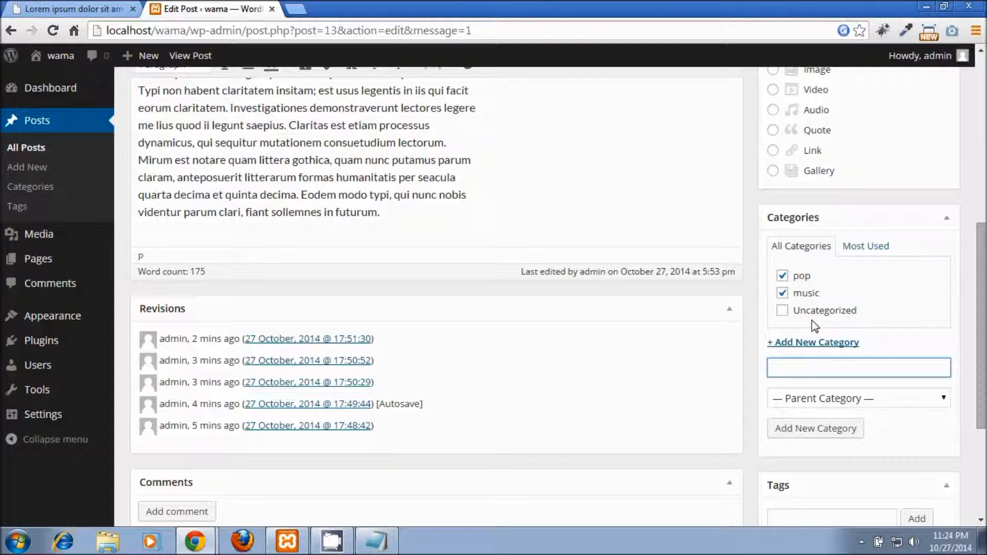
{"action": "left_click", "coordinate": [782, 292]}
Step: Add the tags 'music' and 'pop', and remove the mistyped 'opo music' tag
{"action": "scroll", "coordinate": [819, 376], "scroll_direction": "down", "scroll_amount": 3}
{"action": "left_click", "coordinate": [810, 359]}
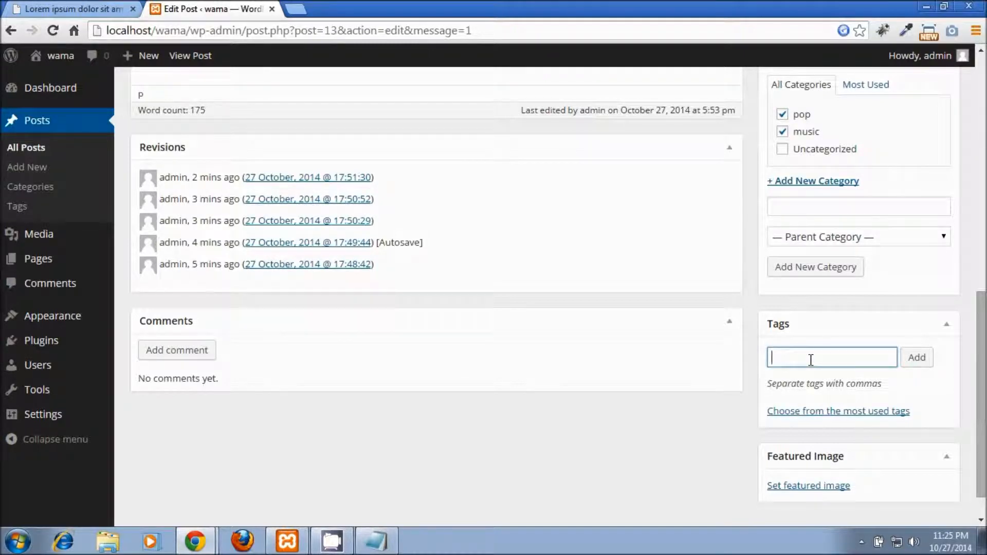
{"action": "type", "text": "music,"}
{"action": "left_click", "coordinate": [926, 364]}
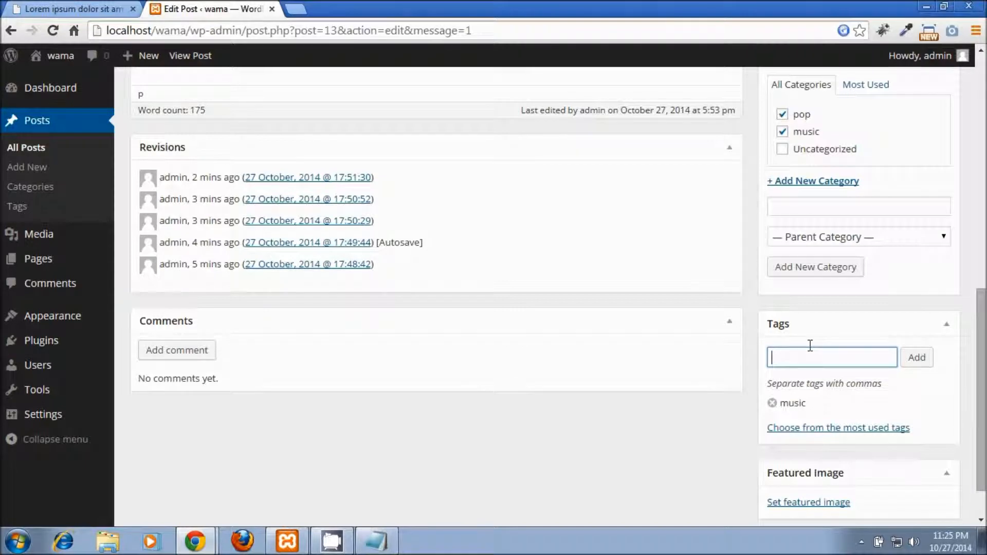
{"action": "type", "text": "pop"}
{"action": "left_click", "coordinate": [919, 363]}
{"action": "type", "text": "opo music"}
{"action": "left_click", "coordinate": [921, 360]}
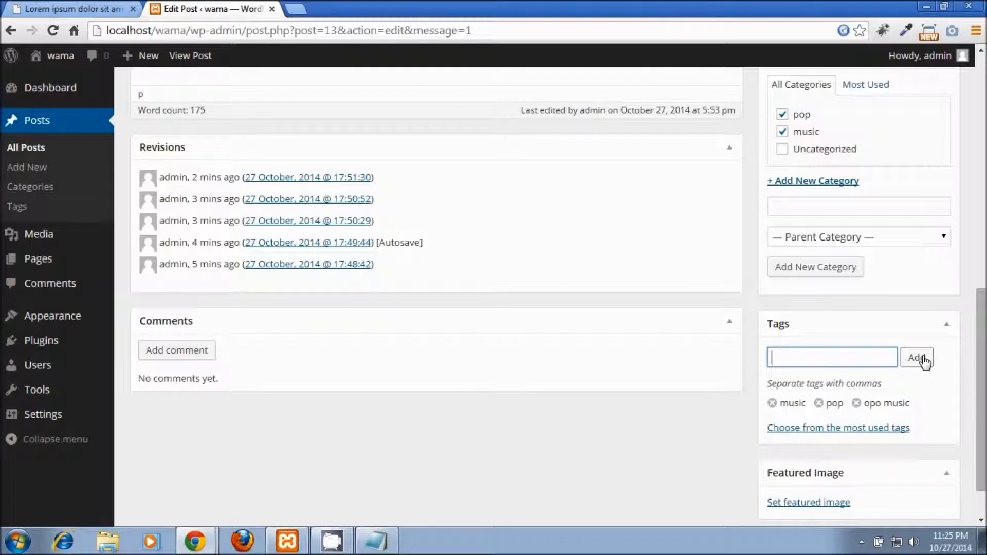
{"action": "left_click", "coordinate": [857, 403]}
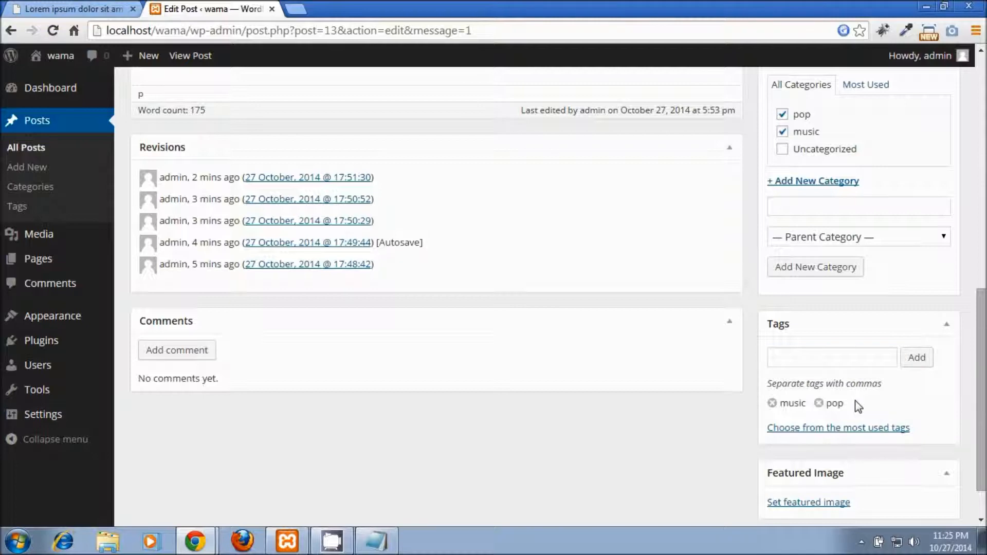
Step: Add the tag 'pop music' to the post
{"action": "left_click", "coordinate": [795, 360]}
{"action": "type", "text": "pop m"}
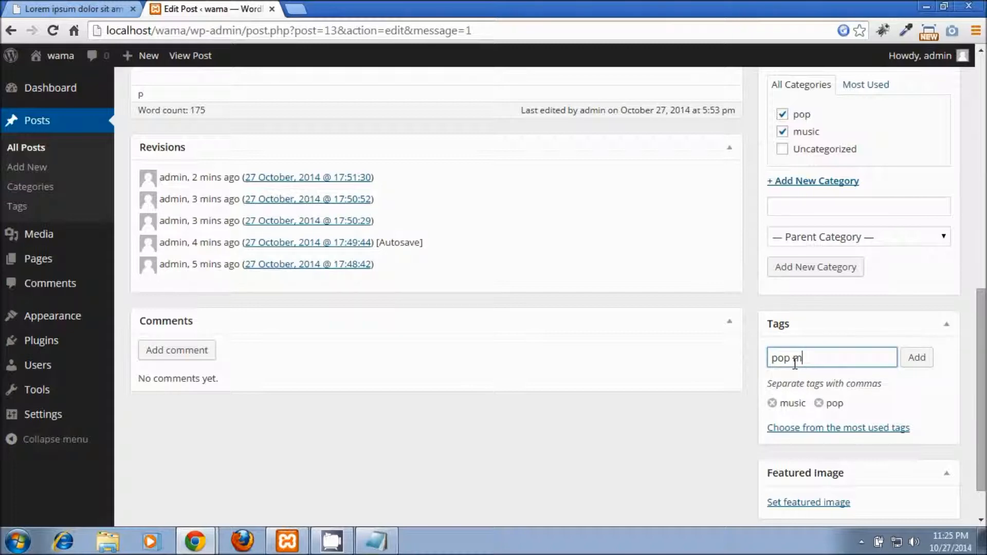
{"action": "type", "text": "usic"}
{"action": "left_click", "coordinate": [920, 362]}
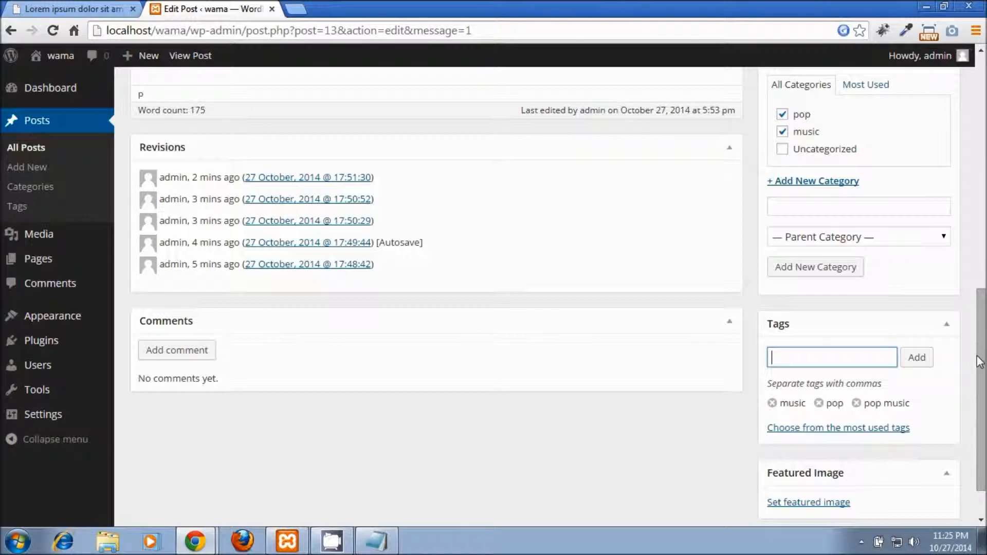
{"action": "scroll", "coordinate": [982, 391], "scroll_direction": "down", "scroll_amount": 2}
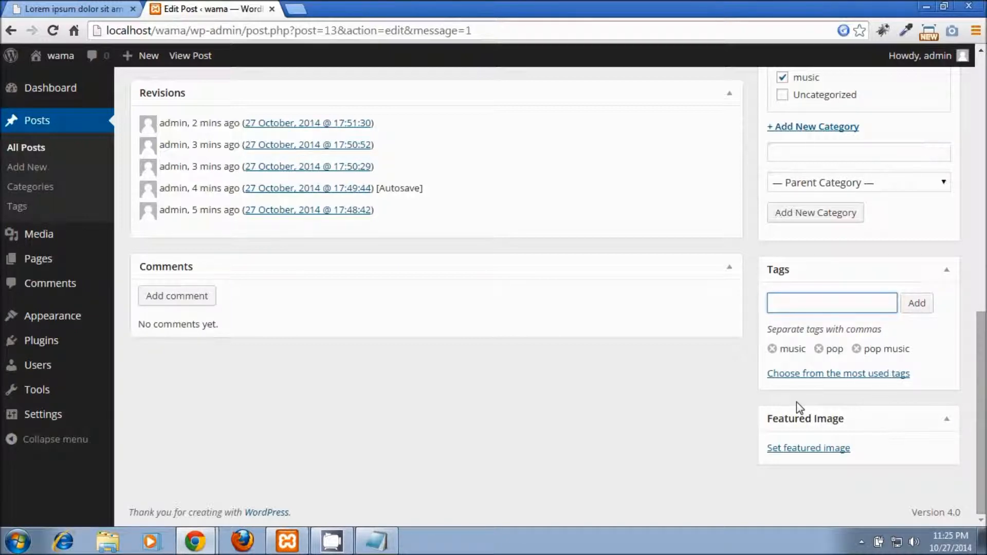
Step: Upload post-image.jpg from the Desktop in the featured image chooser
{"action": "left_click", "coordinate": [808, 448]}
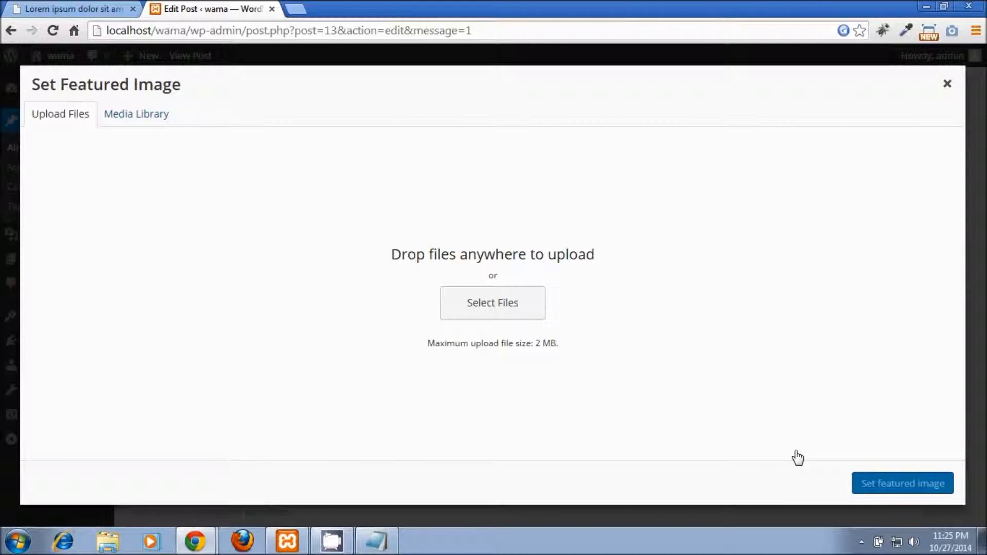
{"action": "left_click", "coordinate": [154, 116]}
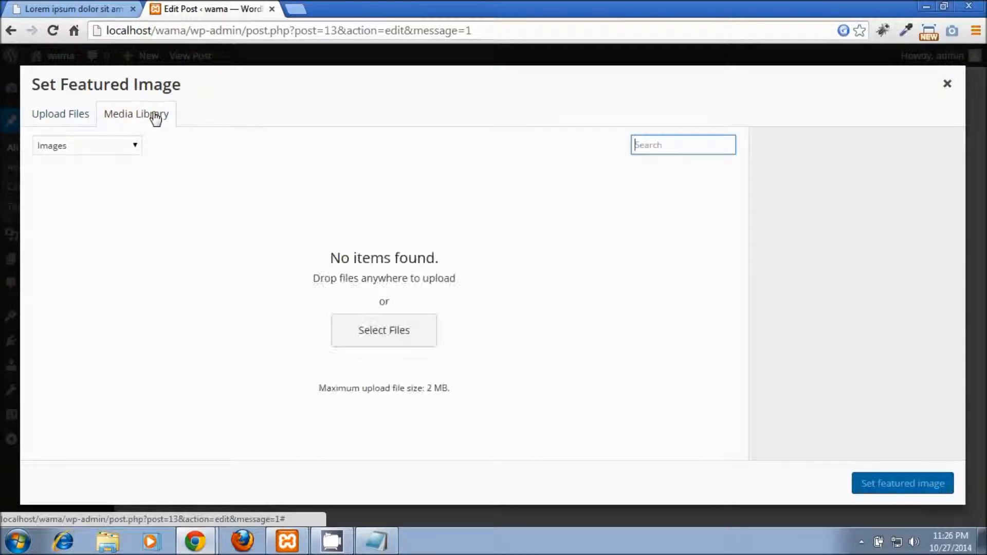
{"action": "left_click", "coordinate": [77, 117]}
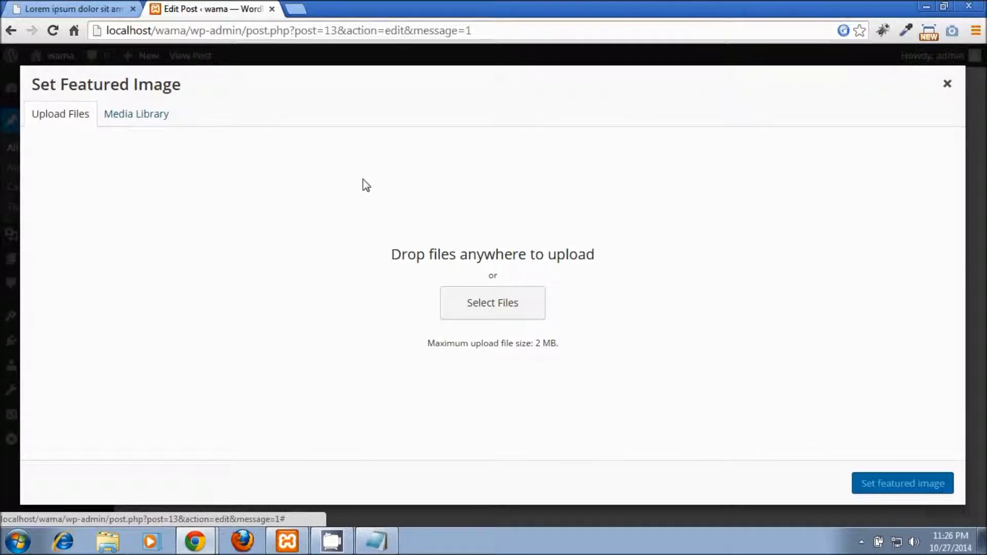
{"action": "left_click", "coordinate": [468, 303]}
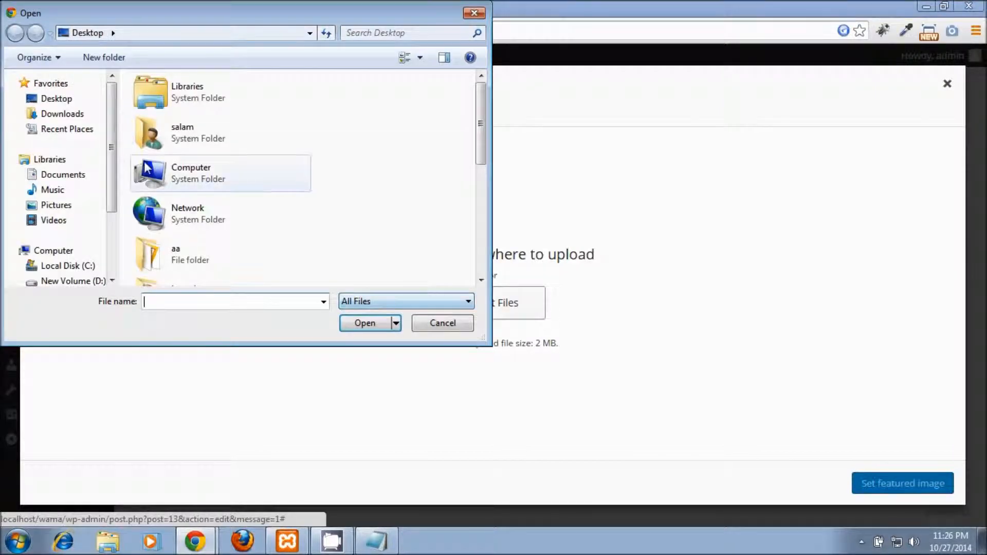
{"action": "left_click", "coordinate": [49, 98]}
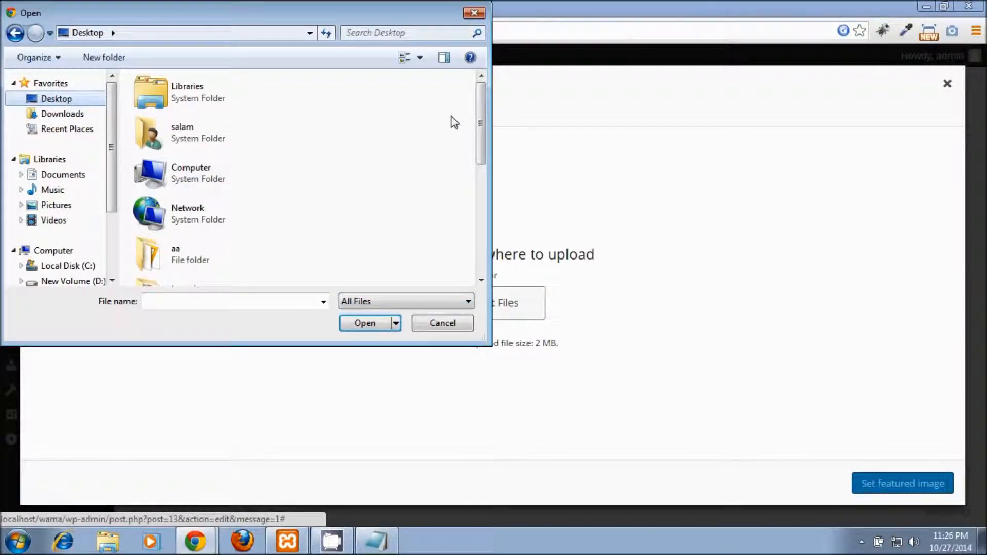
{"action": "left_click_drag", "start_coordinate": [481, 123], "coordinate": [484, 234]}
{"action": "double_click", "coordinate": [174, 235]}
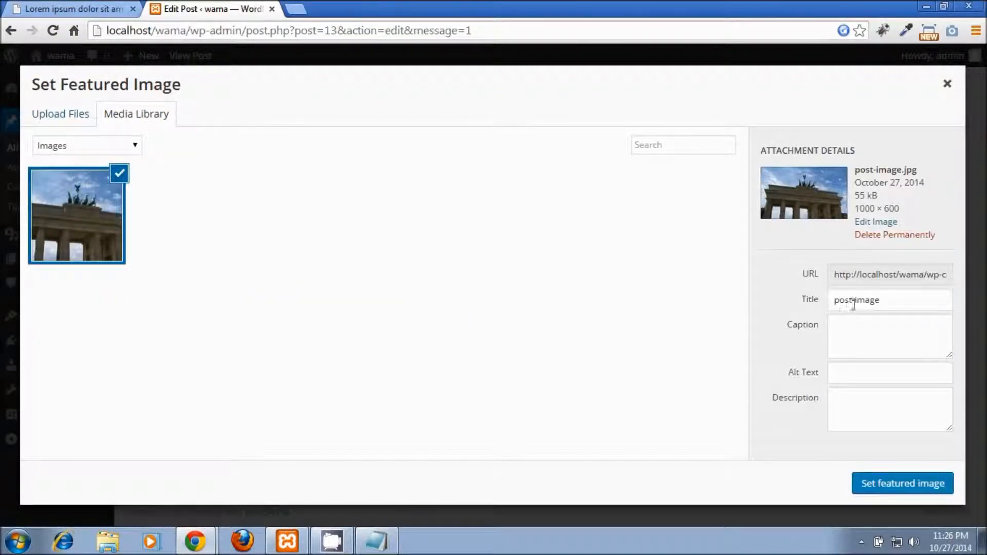
Step: Review the uploaded image's details and set it as the featured image
{"action": "left_click", "coordinate": [884, 275]}
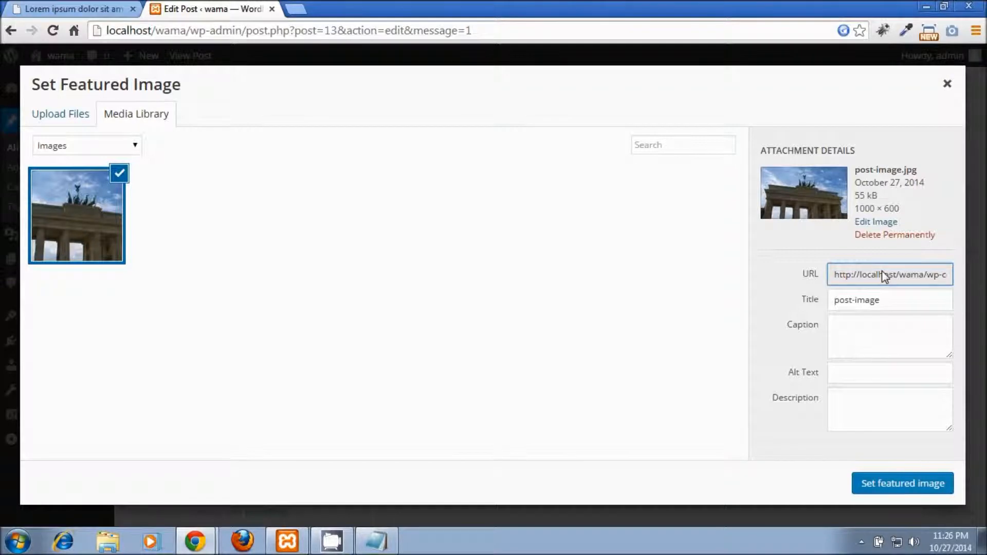
{"action": "left_click", "coordinate": [871, 301]}
{"action": "left_click", "coordinate": [857, 346]}
{"action": "left_click", "coordinate": [853, 375]}
{"action": "left_click", "coordinate": [852, 409]}
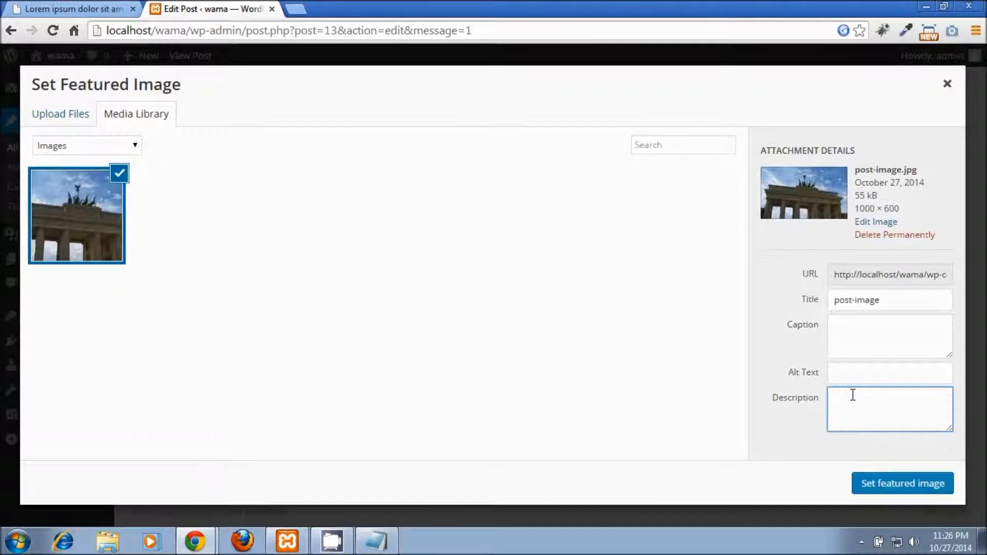
{"action": "left_click", "coordinate": [878, 482]}
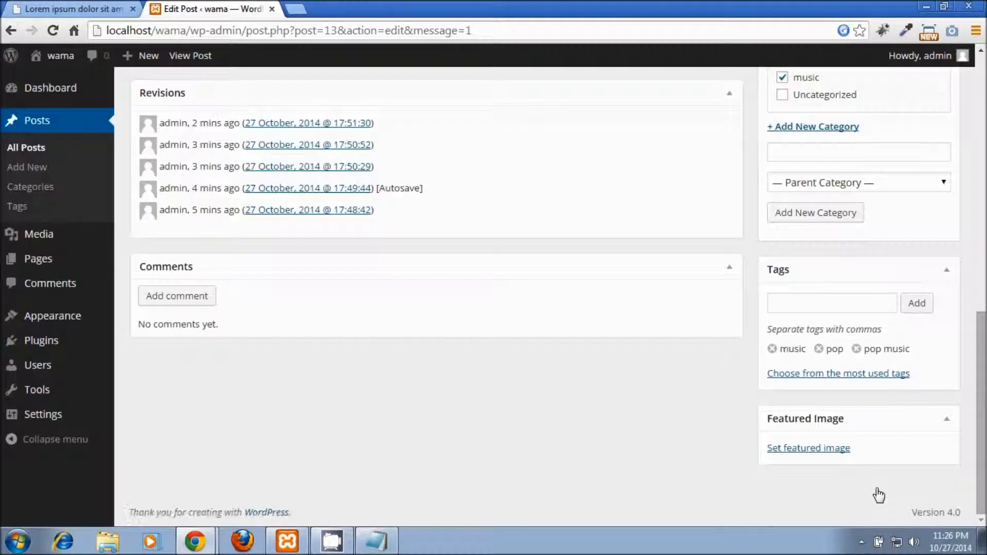
Step: Update the post with its featured image, then switch to the 'wama' live site window
{"action": "scroll", "coordinate": [887, 453], "scroll_direction": "down", "scroll_amount": 2}
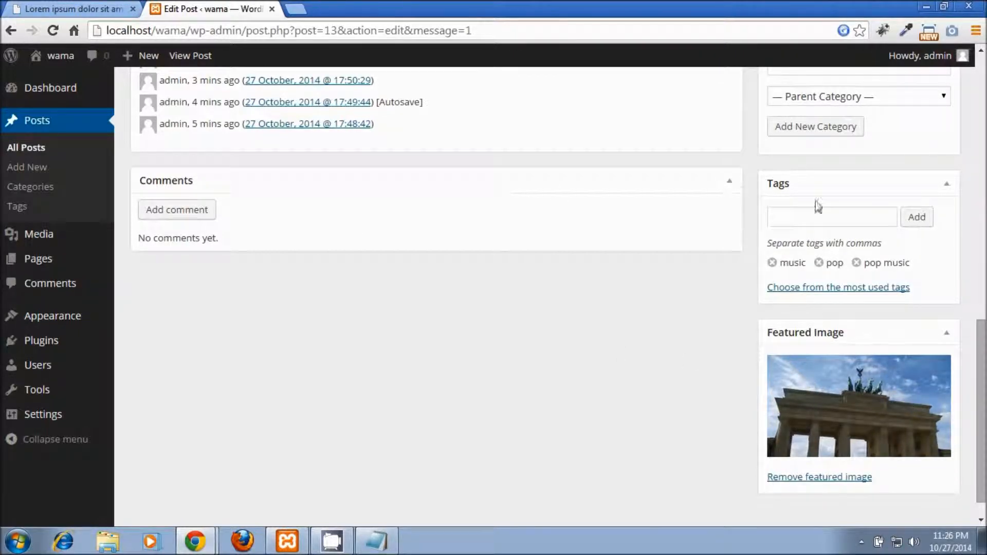
{"action": "scroll", "coordinate": [862, 243], "scroll_direction": "up", "scroll_amount": 4}
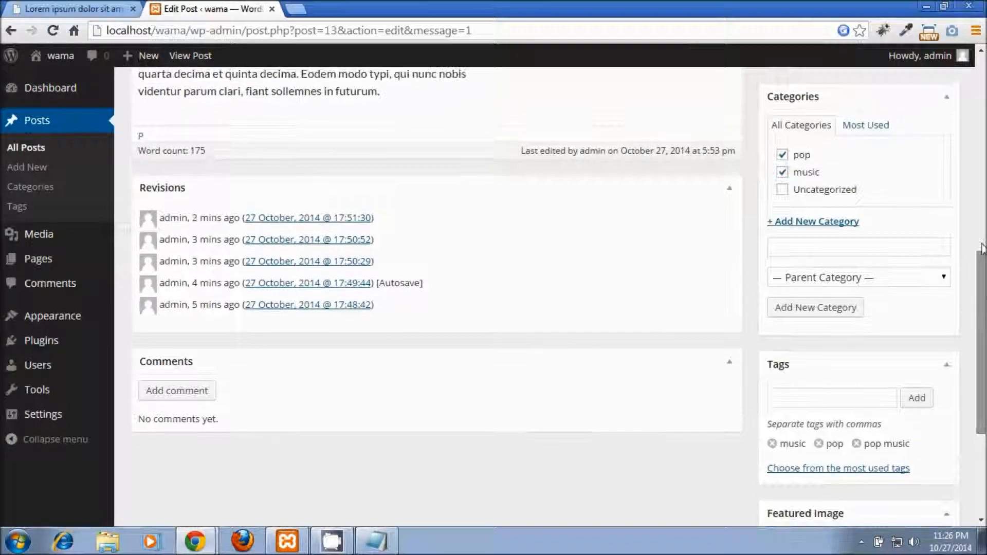
{"action": "scroll", "coordinate": [863, 243], "scroll_direction": "up", "scroll_amount": 5}
{"action": "mouse_move", "coordinate": [926, 105]}
{"action": "left_click", "coordinate": [927, 91]}
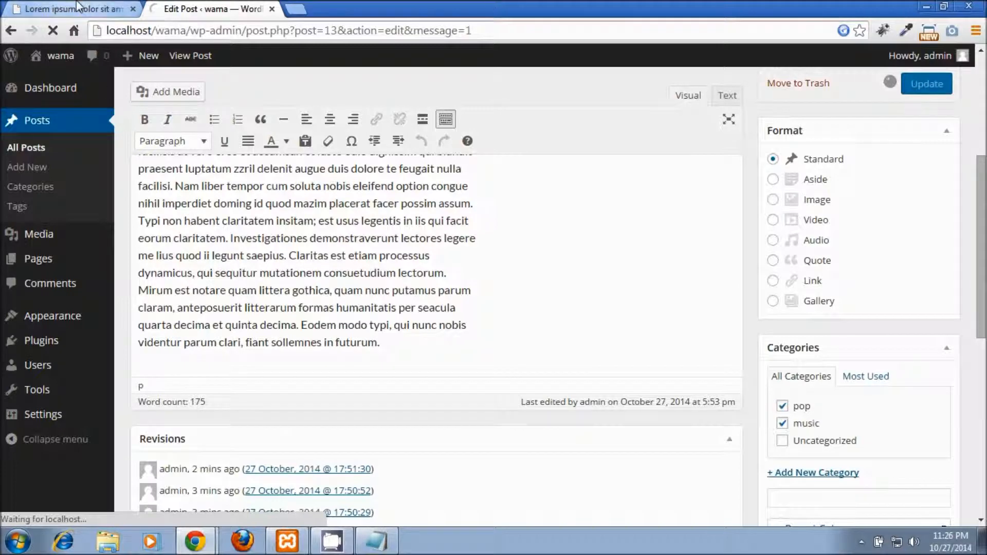
{"action": "left_click", "coordinate": [195, 541]}
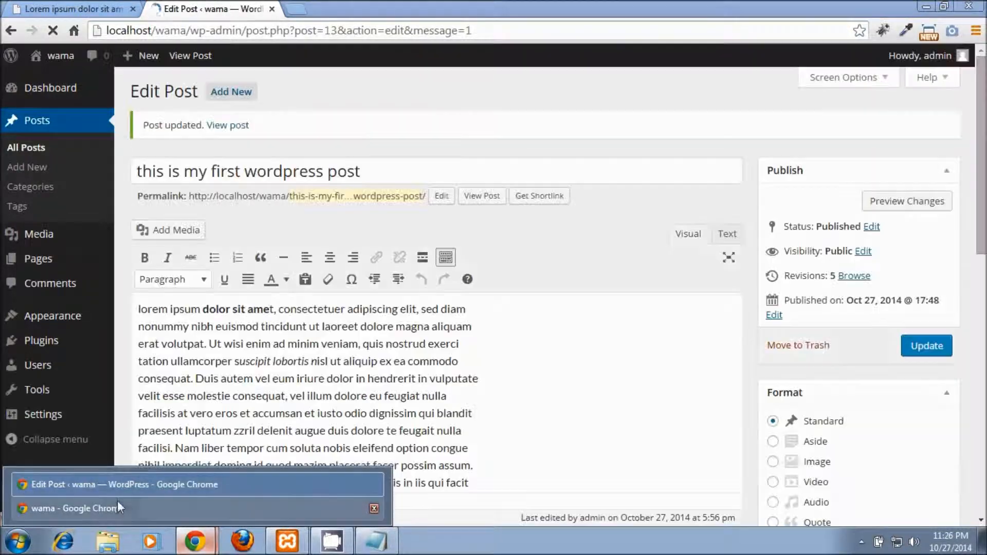
{"action": "left_click", "coordinate": [117, 504]}
Step: Reload the live front page, scroll through the post, and return to the Edit Post window
{"action": "left_click", "coordinate": [211, 32]}
{"action": "key", "text": "Return"}
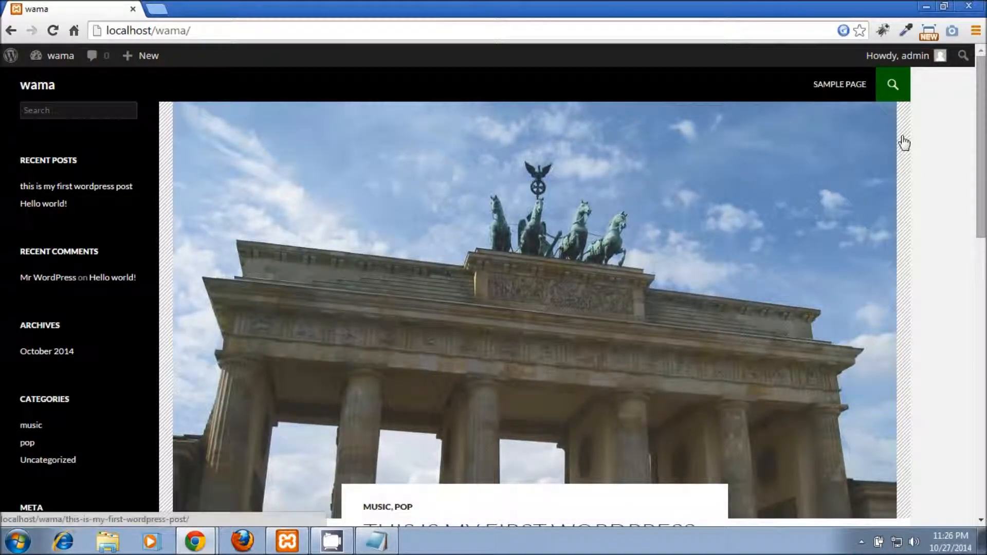
{"action": "scroll", "coordinate": [976, 125], "scroll_direction": "down", "scroll_amount": 4}
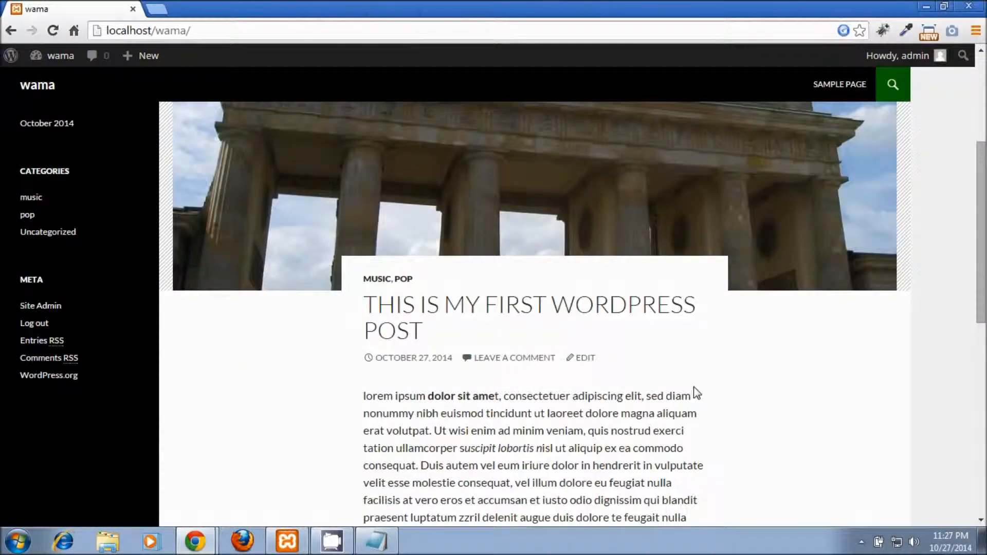
{"action": "left_click_drag", "start_coordinate": [981, 274], "coordinate": [975, 364]}
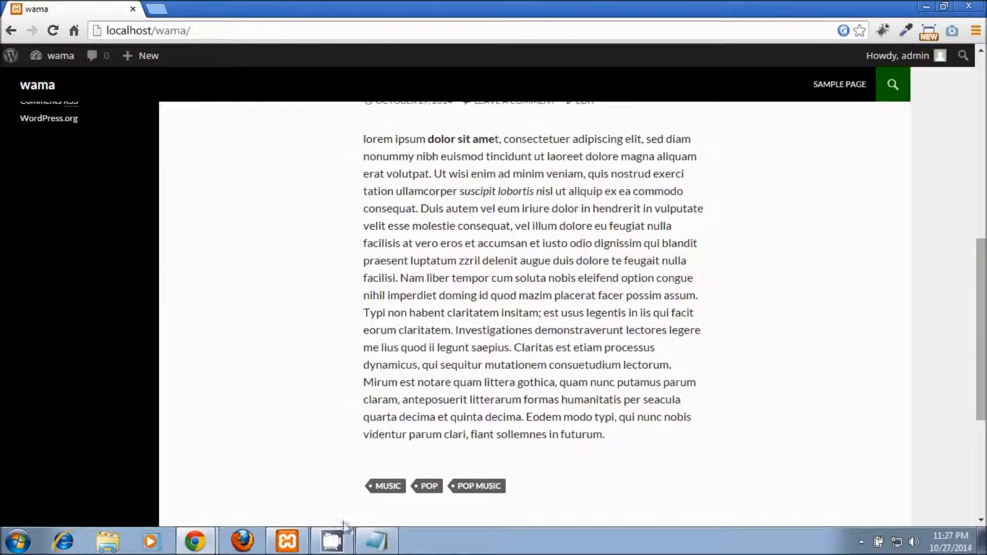
{"action": "left_click", "coordinate": [211, 543]}
{"action": "left_click", "coordinate": [155, 478]}
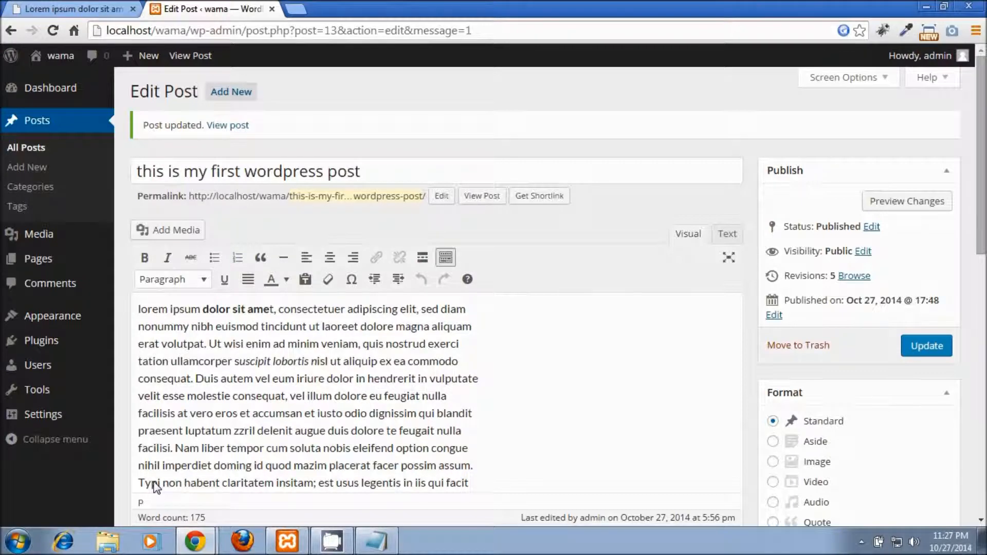
Step: Scroll through the Edit Post page and back up, then bring up Screen Options
{"action": "left_click_drag", "start_coordinate": [982, 135], "coordinate": [984, 316]}
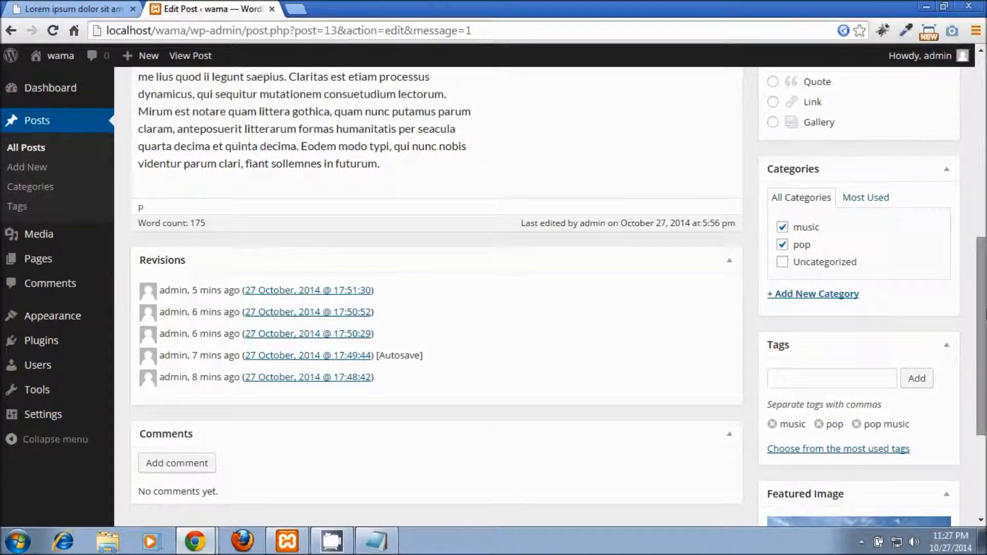
{"action": "scroll", "coordinate": [980, 334], "scroll_direction": "down", "scroll_amount": 2}
{"action": "left_click_drag", "start_coordinate": [986, 349], "coordinate": [985, 369]}
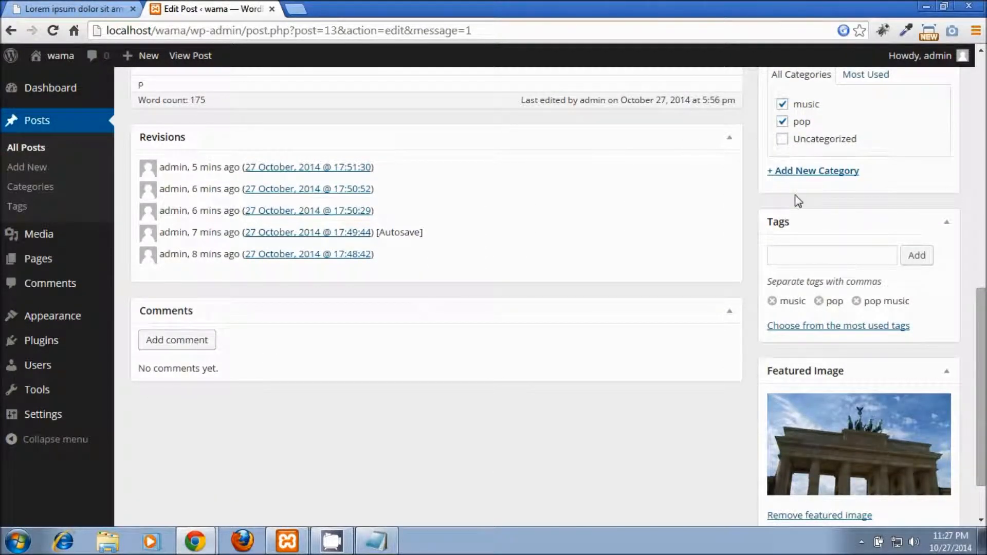
{"action": "left_click_drag", "start_coordinate": [982, 370], "coordinate": [982, 270]}
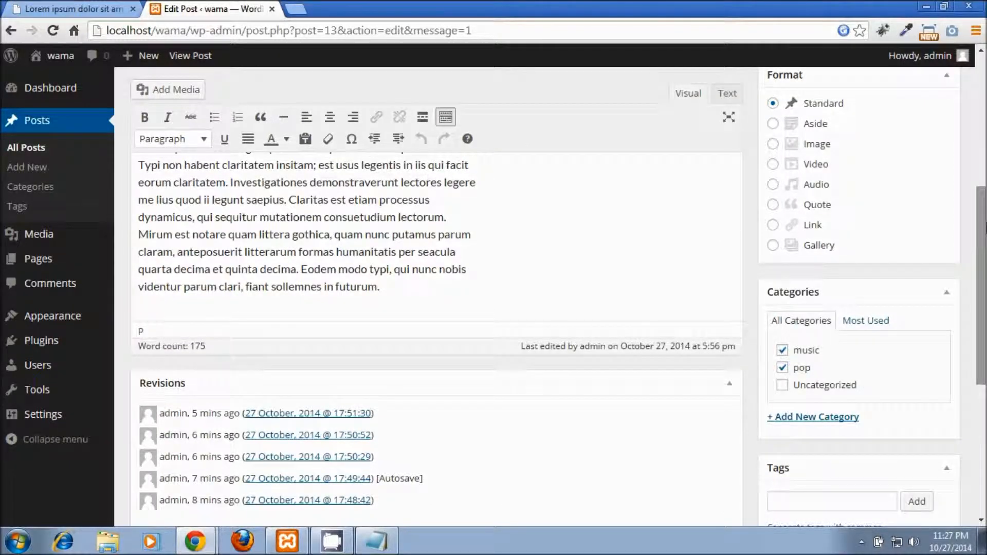
{"action": "left_click_drag", "start_coordinate": [985, 229], "coordinate": [984, 85]}
{"action": "left_click", "coordinate": [865, 83]}
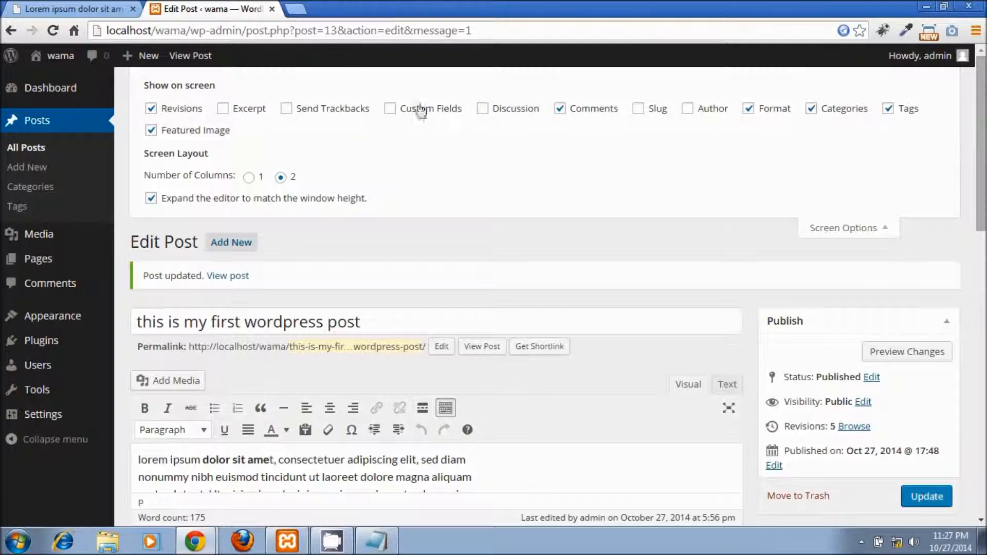
Step: Enable the Discussion box in Screen Options and check it allows comments and trackbacks
{"action": "left_click", "coordinate": [483, 110]}
{"action": "left_click", "coordinate": [821, 228]}
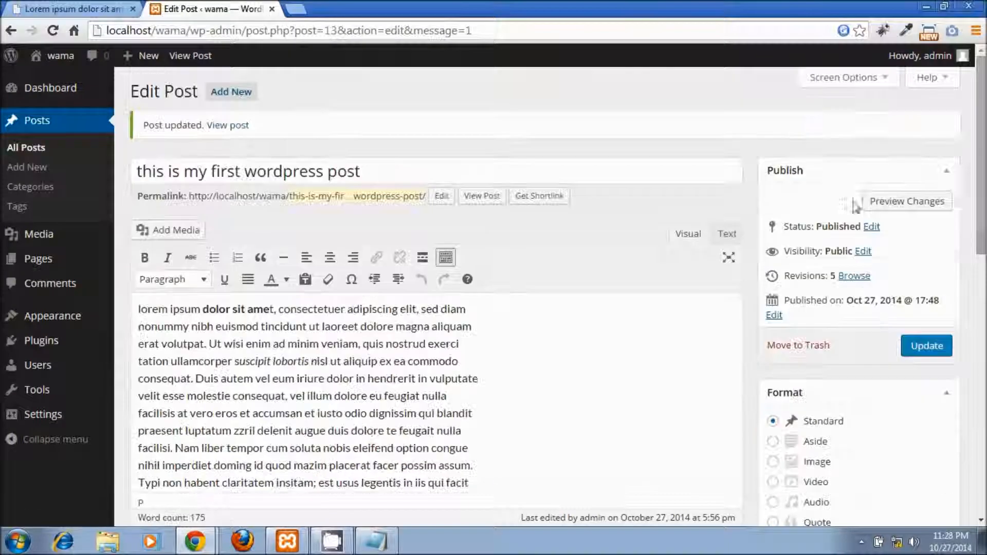
{"action": "scroll", "coordinate": [437, 309], "scroll_direction": "down", "scroll_amount": 15}
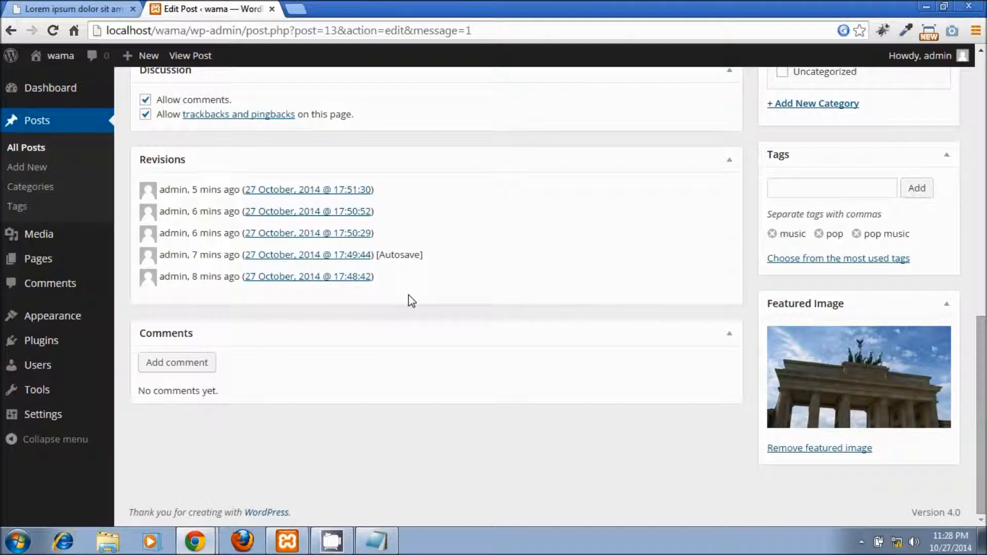
{"action": "scroll", "coordinate": [976, 355], "scroll_direction": "up", "scroll_amount": 3}
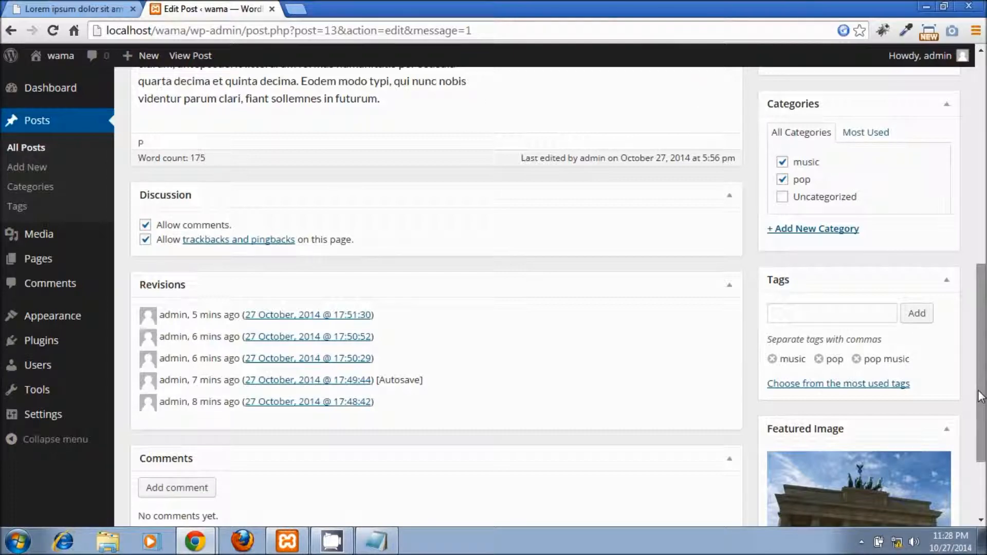
{"action": "left_click_drag", "start_coordinate": [982, 397], "coordinate": [984, 202]}
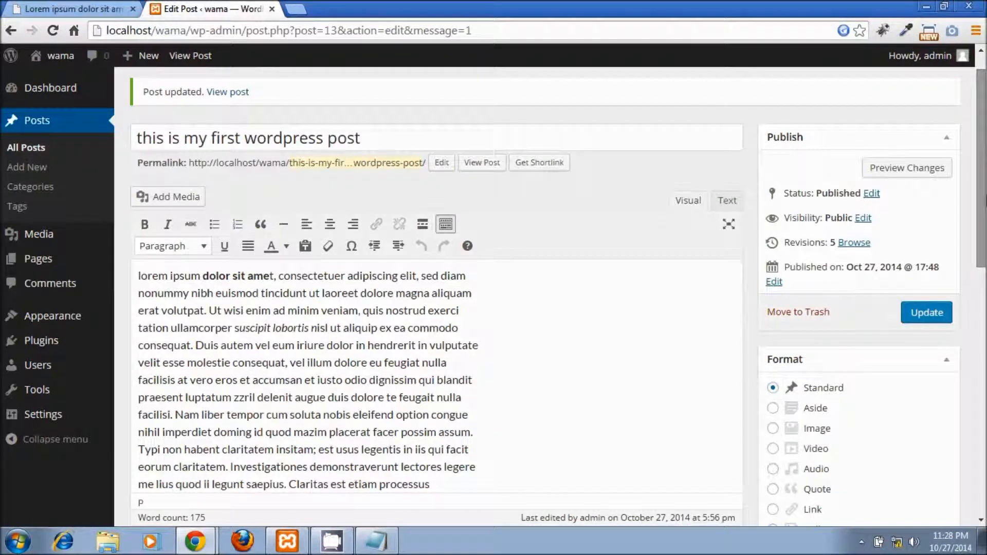